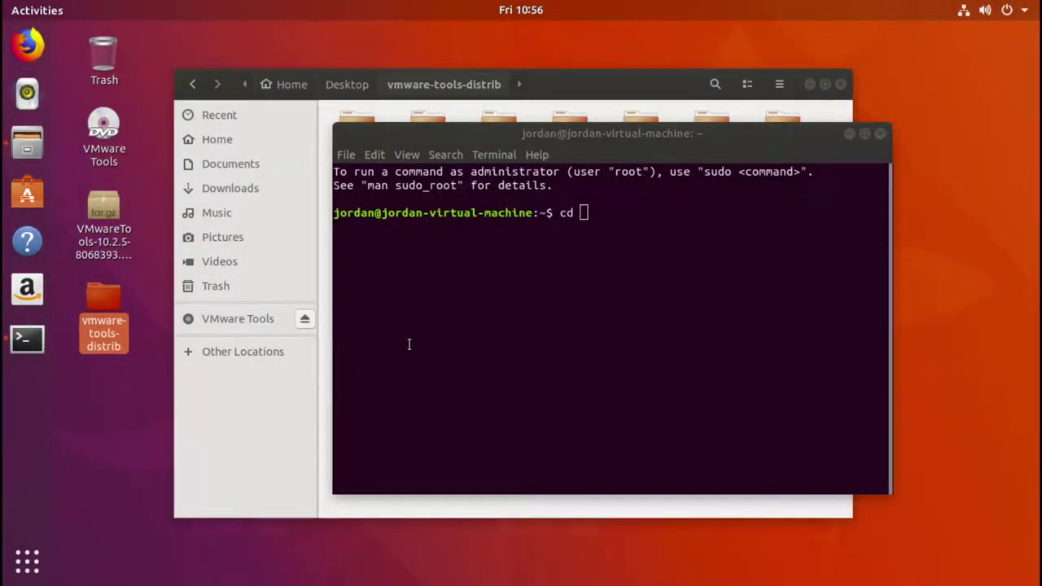
Type cd in the terminal and move it lower to uncover the file manager
click(408, 344)
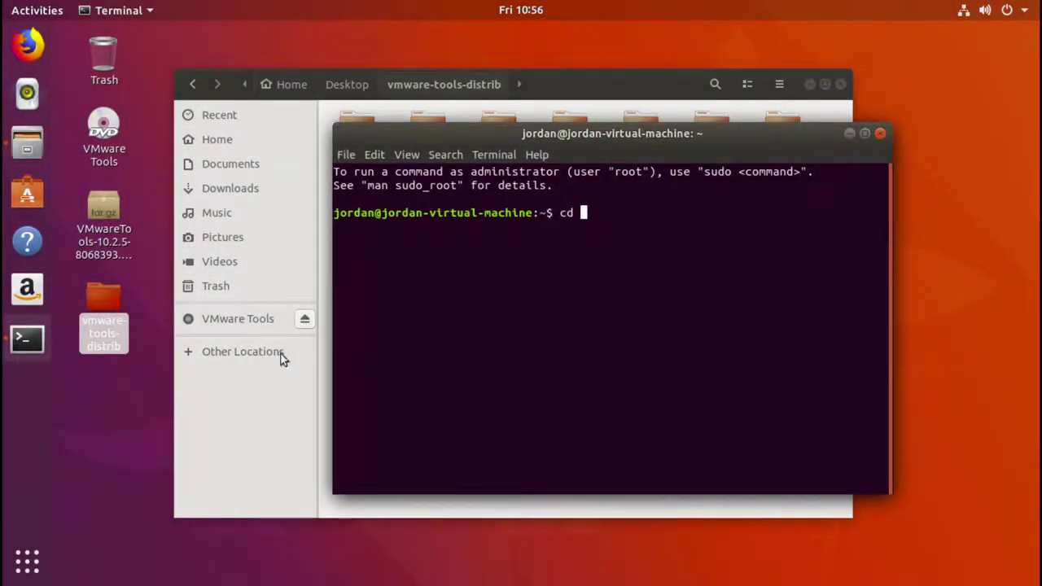
text(cd)
click(122, 325)
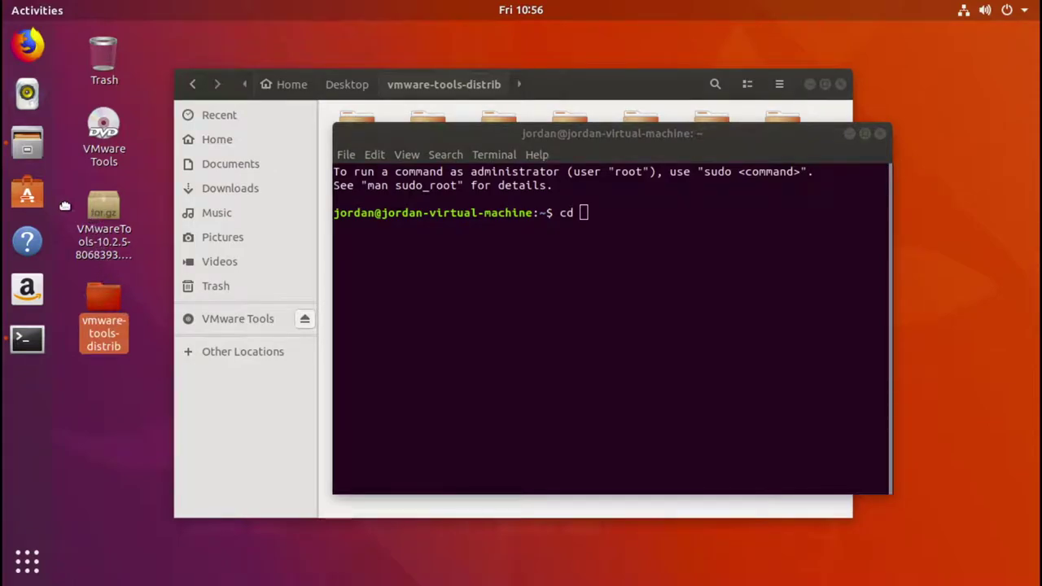
click(205, 324)
click(868, 248)
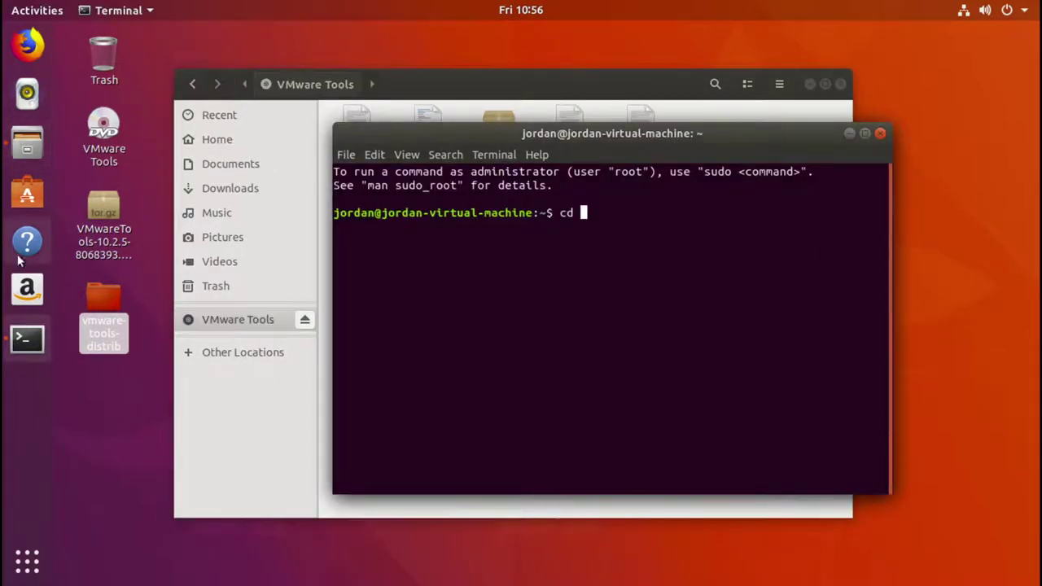
click(122, 322)
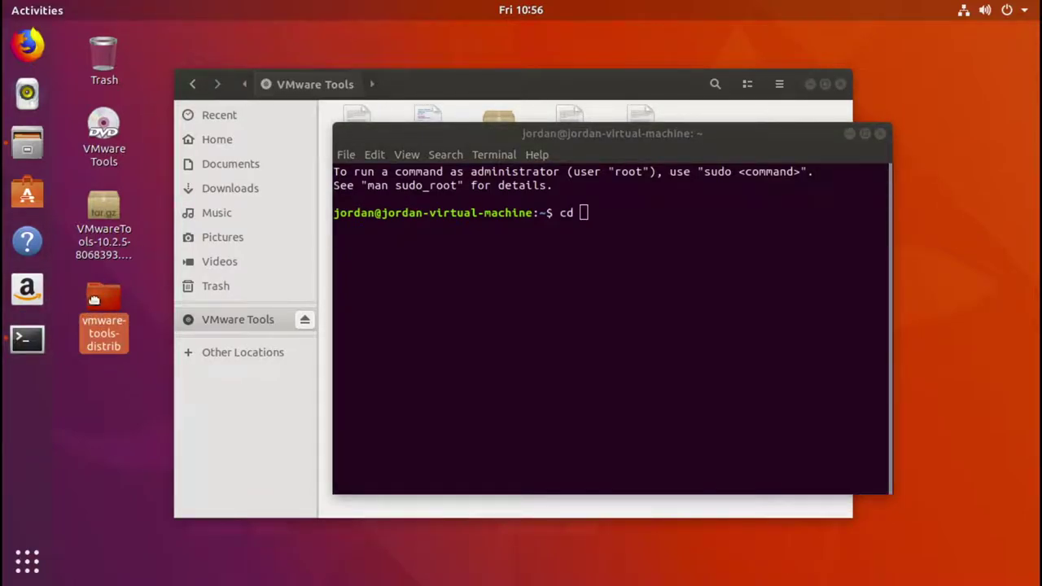
click(644, 281)
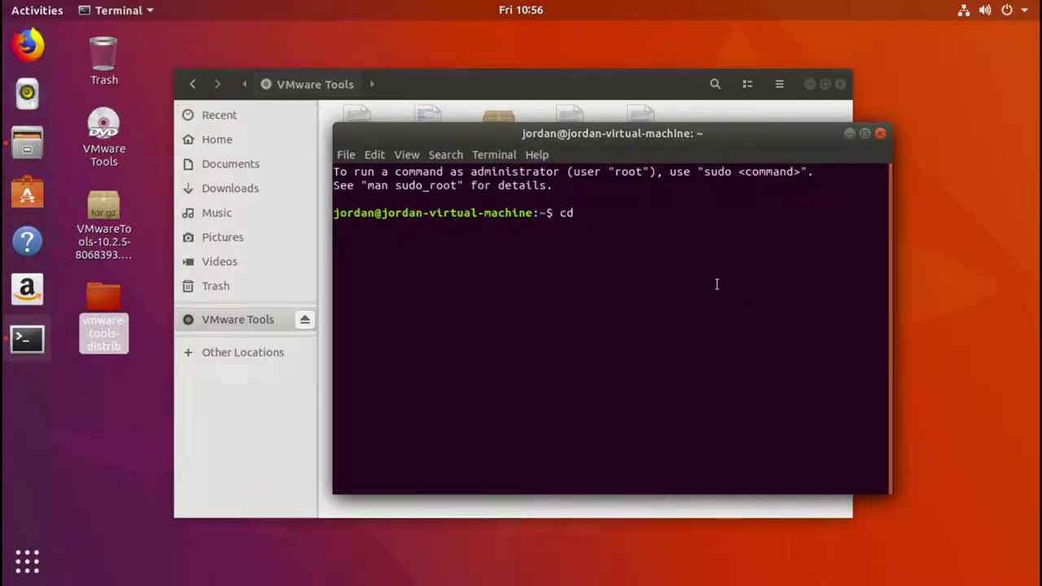
drag(410, 134, 421, 275)
Drag vmware-tools-distrib from Home > Desktop into the terminal and run the cd command
click(242, 75)
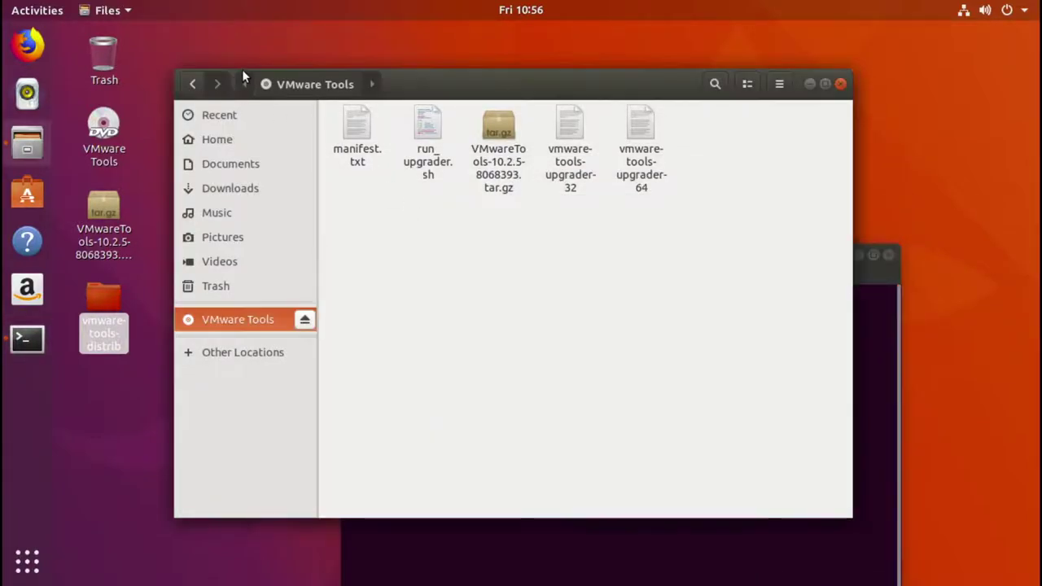
click(217, 140)
double_click(356, 130)
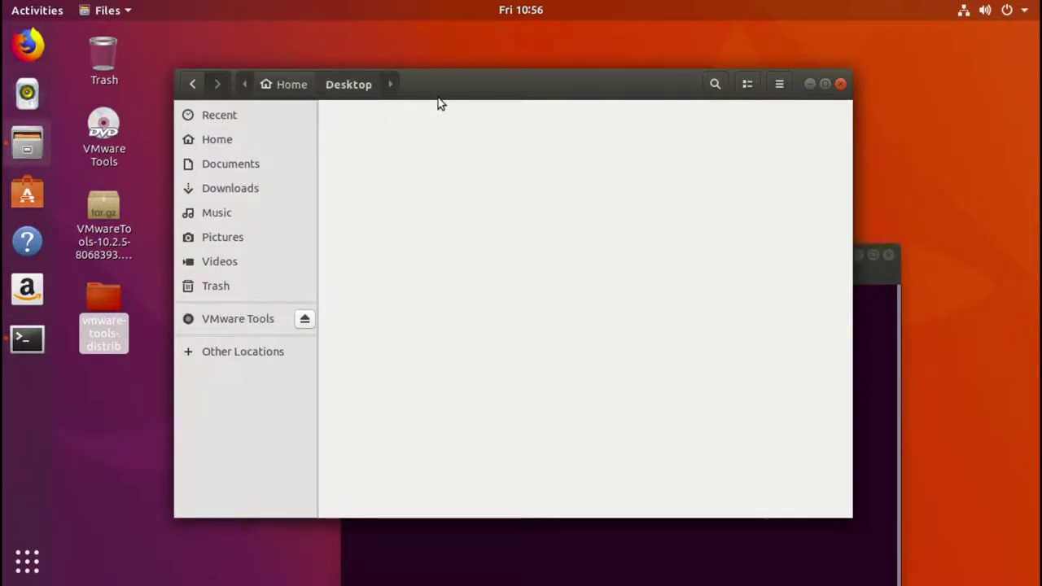
drag(439, 99, 413, 70)
drag(331, 114, 766, 502)
click(831, 447)
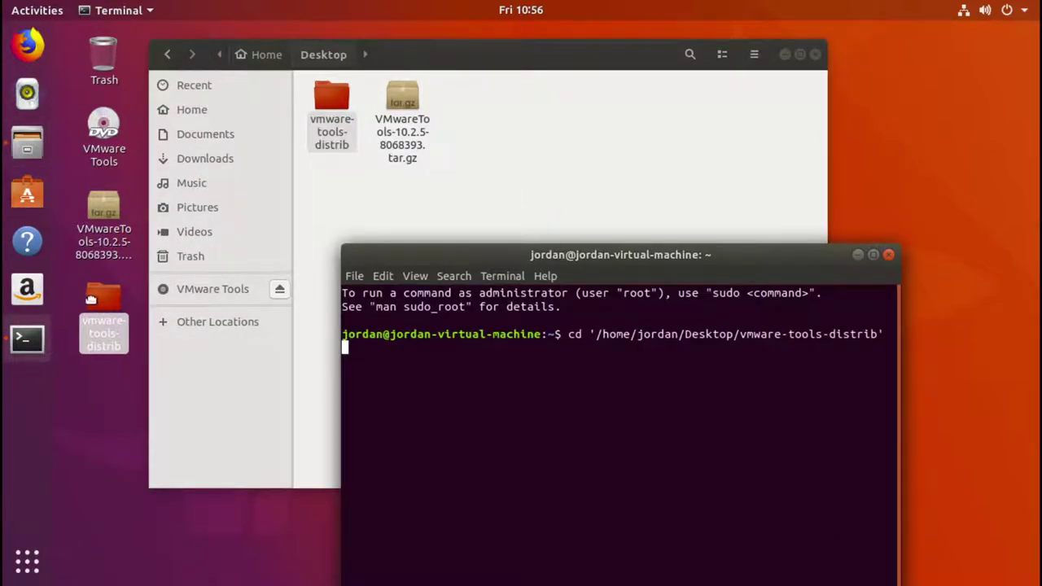
click(96, 325)
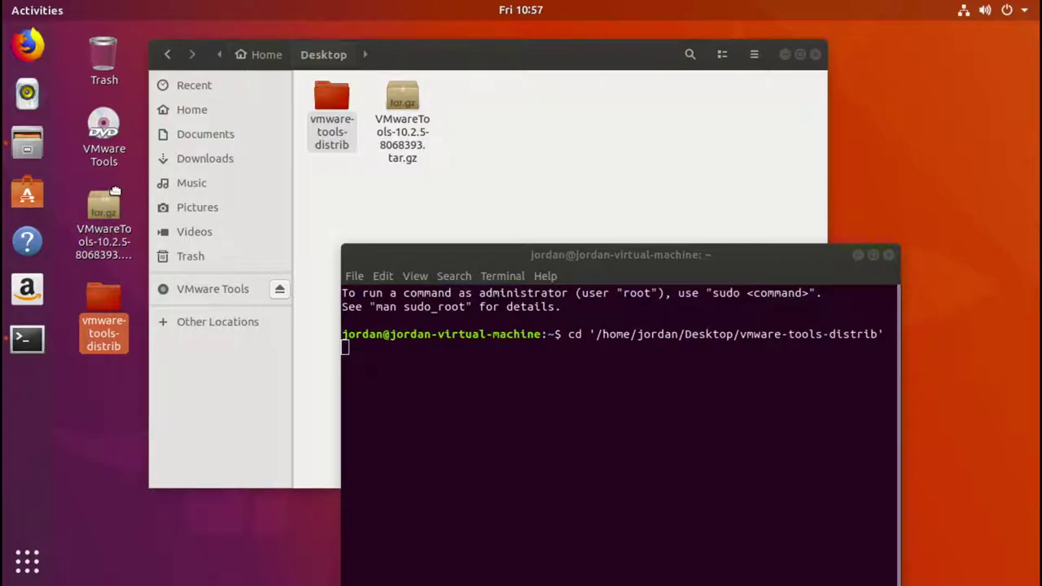
drag(574, 255, 541, 163)
key(Return)
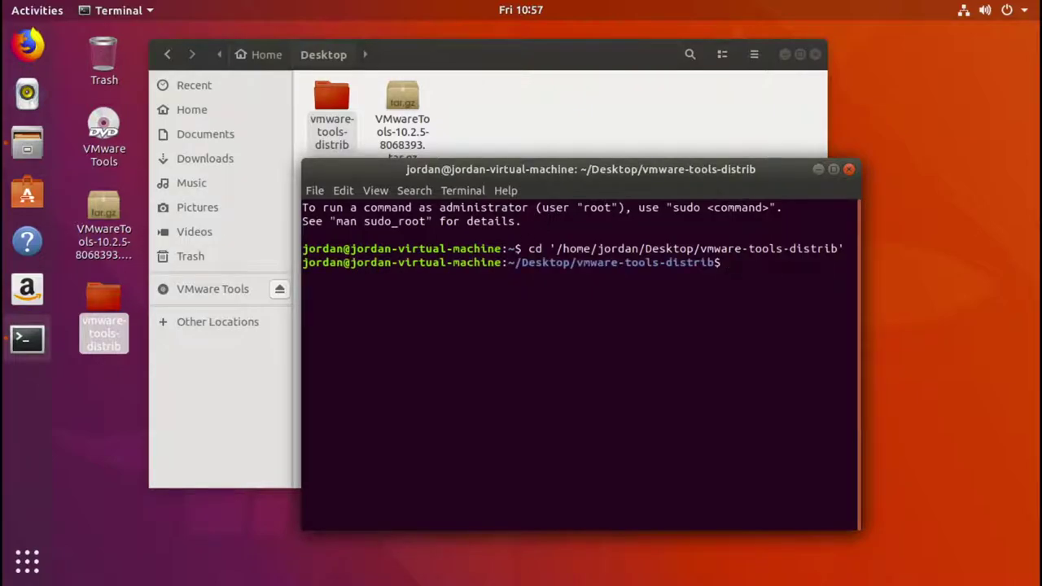
Type 'sudo ./vmware' in the terminal, then sign in to the user account with its password
text(sudo ./v)
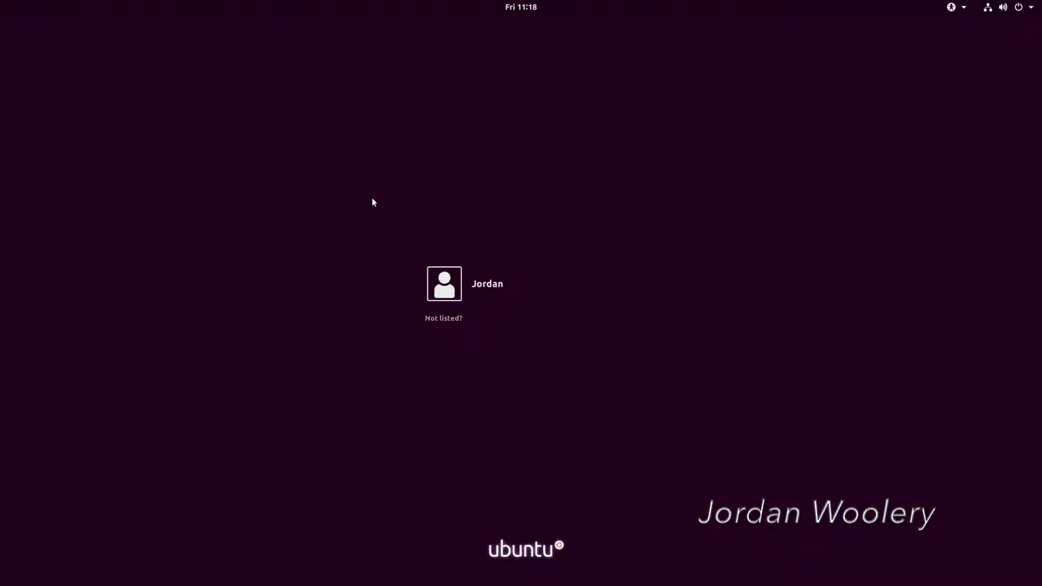
click(508, 297)
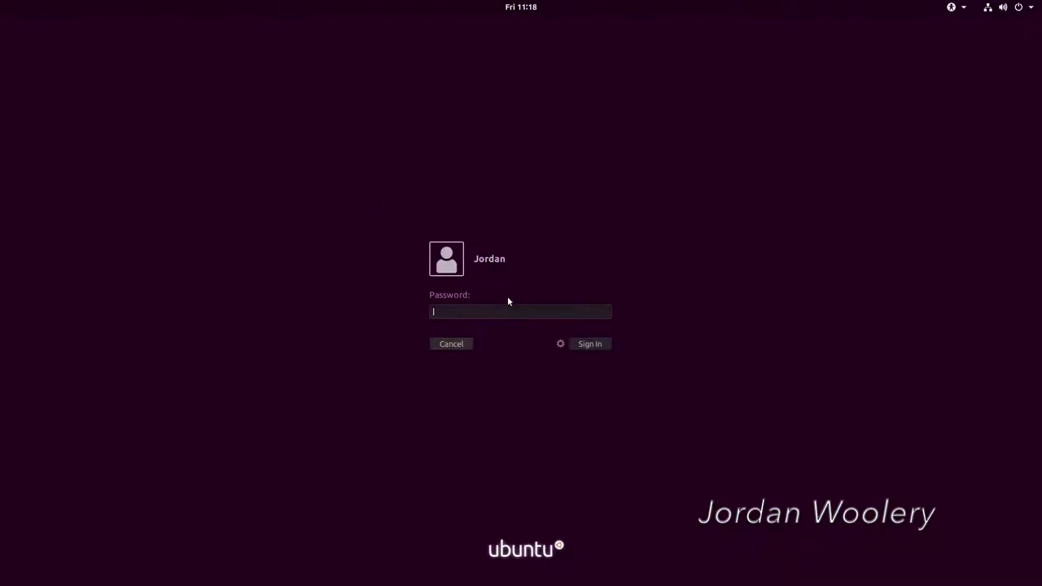
text(•••••••)
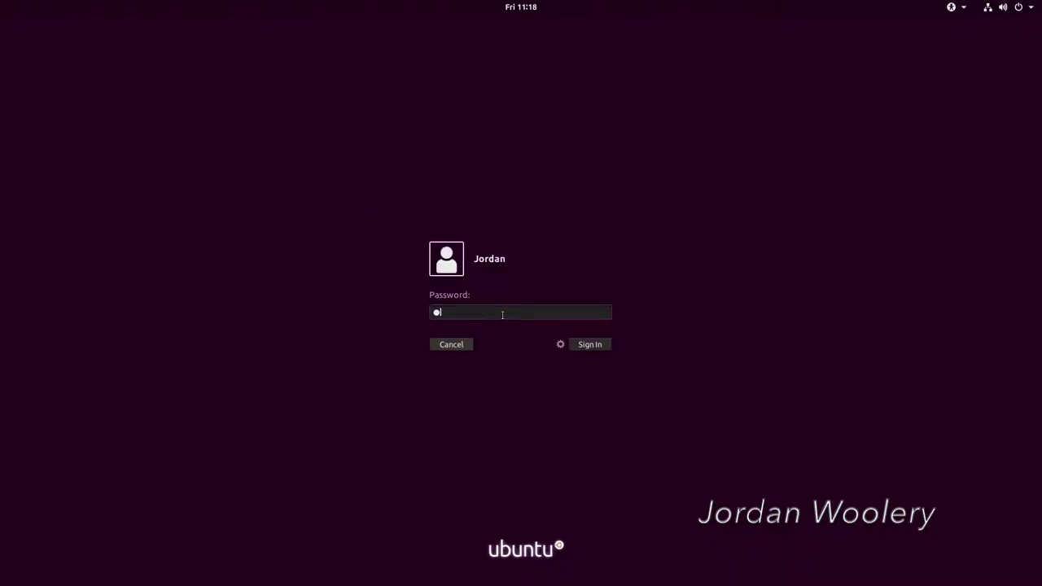
text(•••)
click(590, 346)
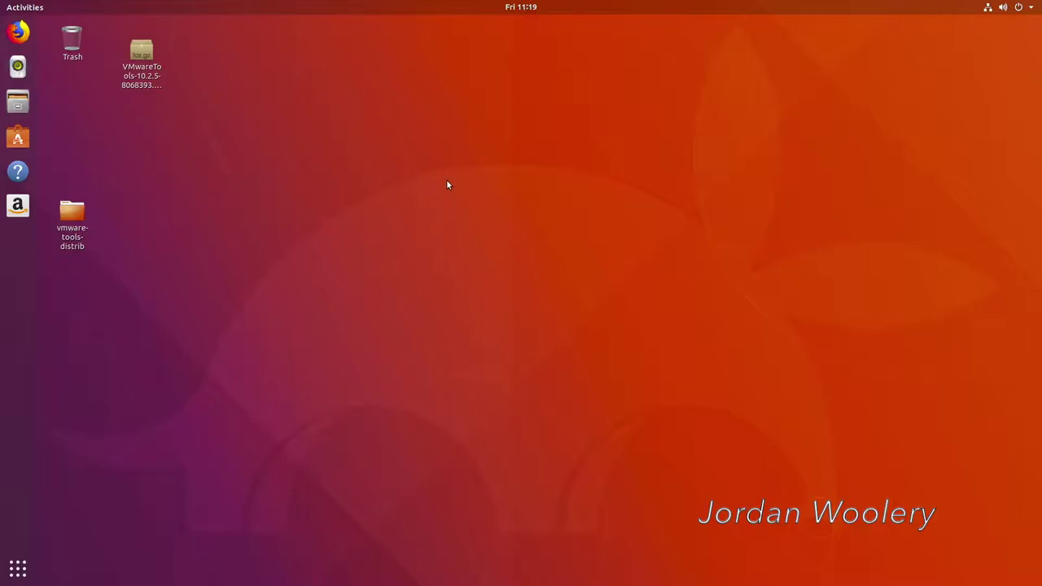
Open Files at the Home folder from the dock
click(18, 102)
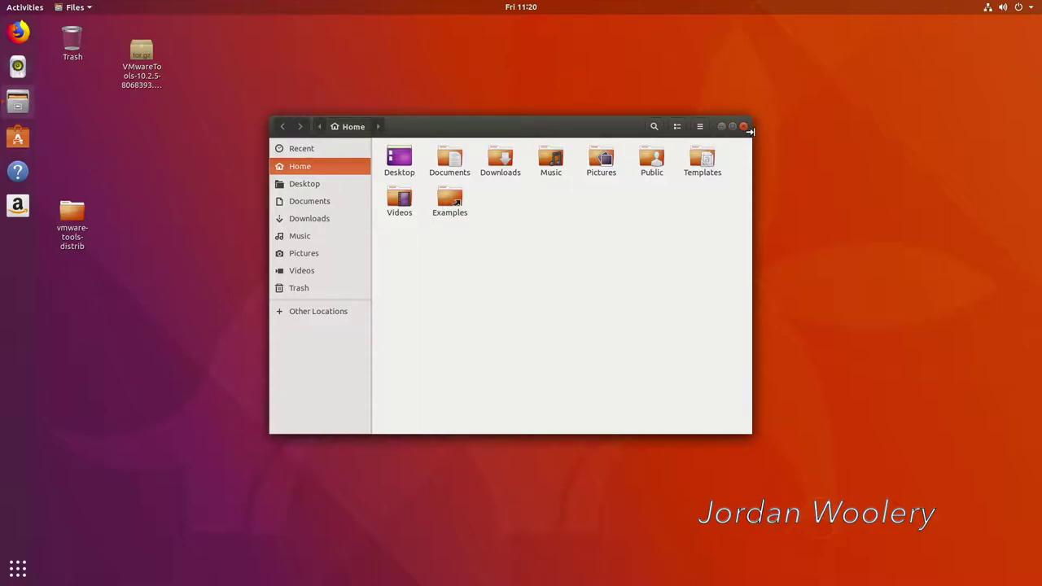
click(744, 128)
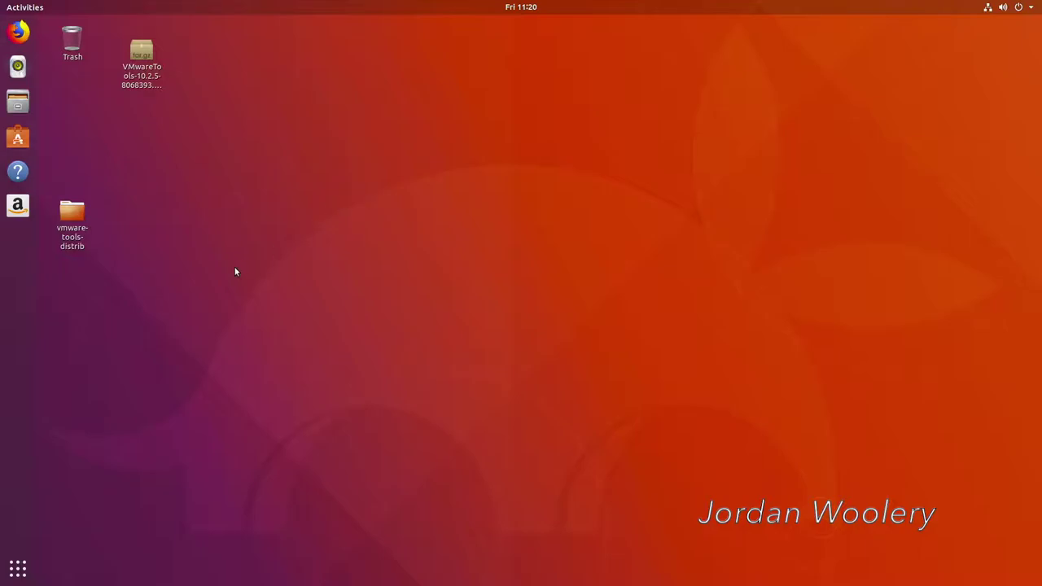
Browse the All tab of the application grid, then close the overview
click(18, 568)
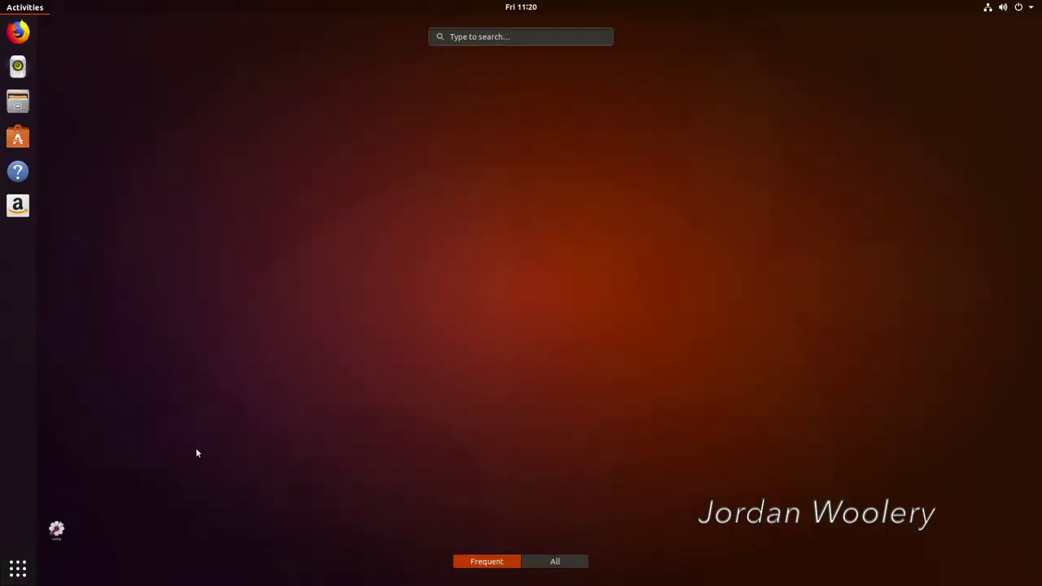
click(556, 563)
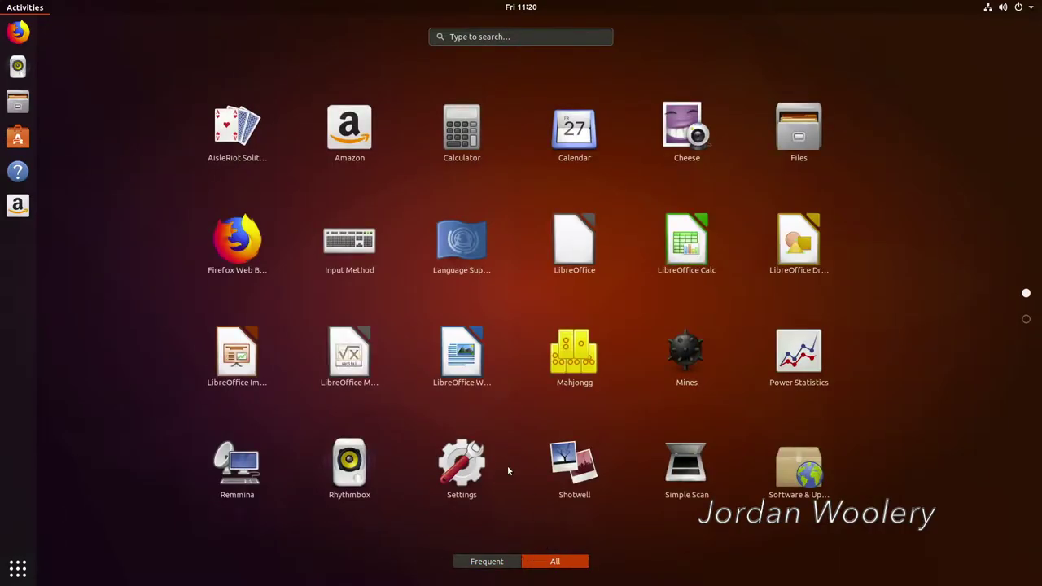
scroll(507, 470, down, 1)
scroll(507, 470, up, 1)
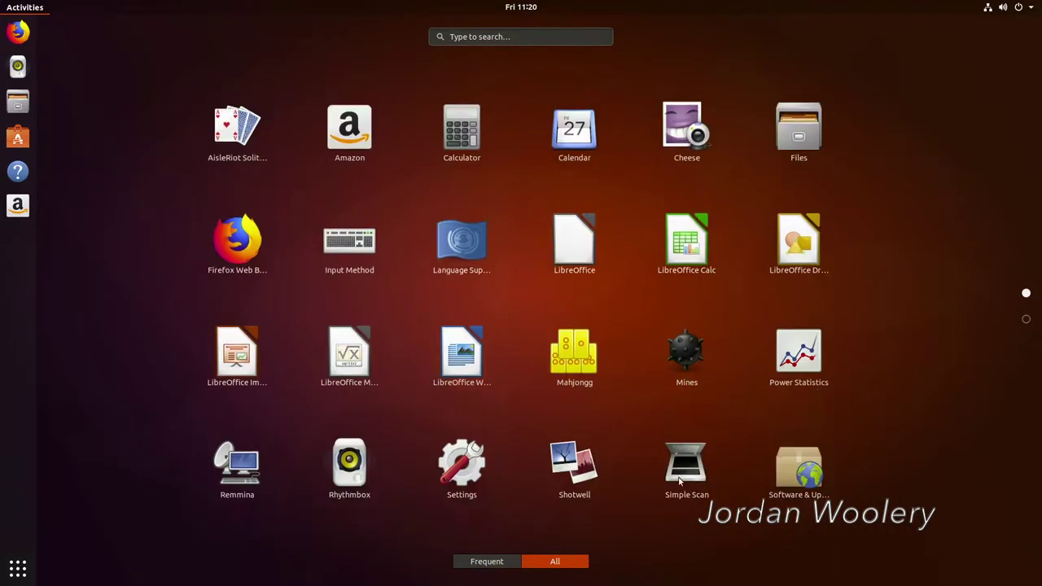
click(25, 572)
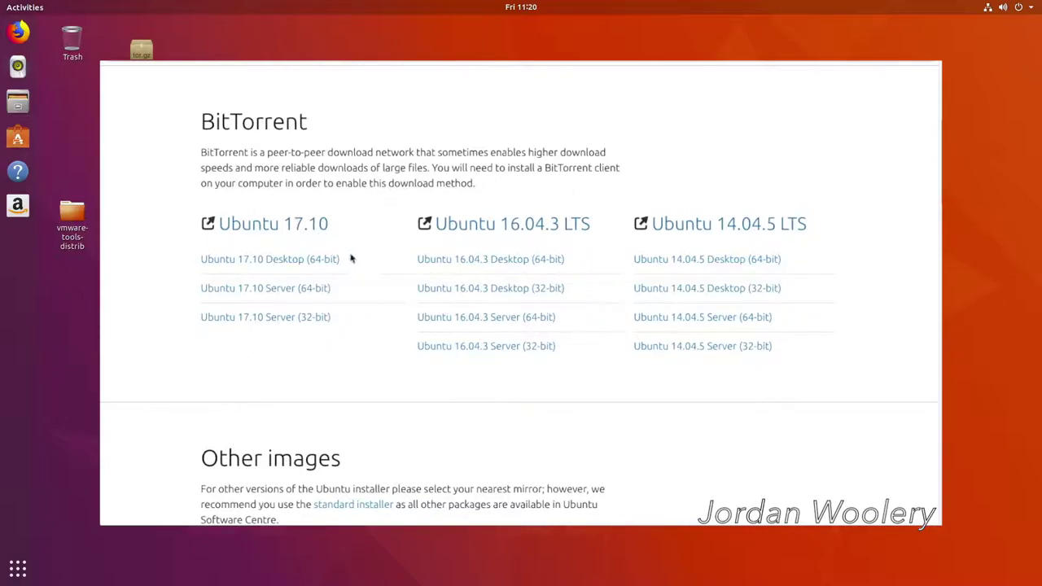
Close the Ubuntu Alternative downloads page with Ctrl+W
key(ctrl+w)
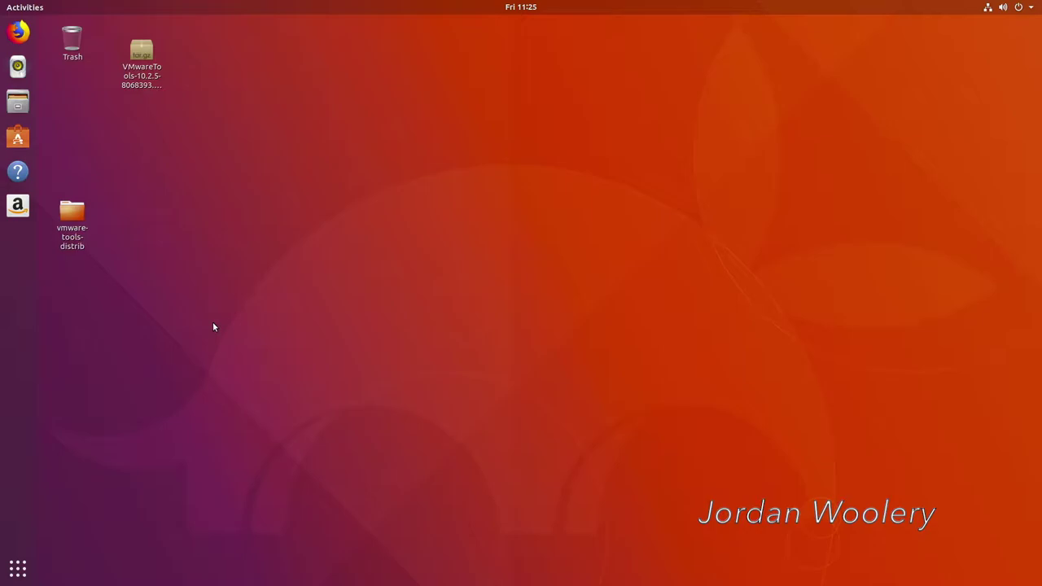
Open and close the Files window, then flip through the app grid pages and close it
click(18, 102)
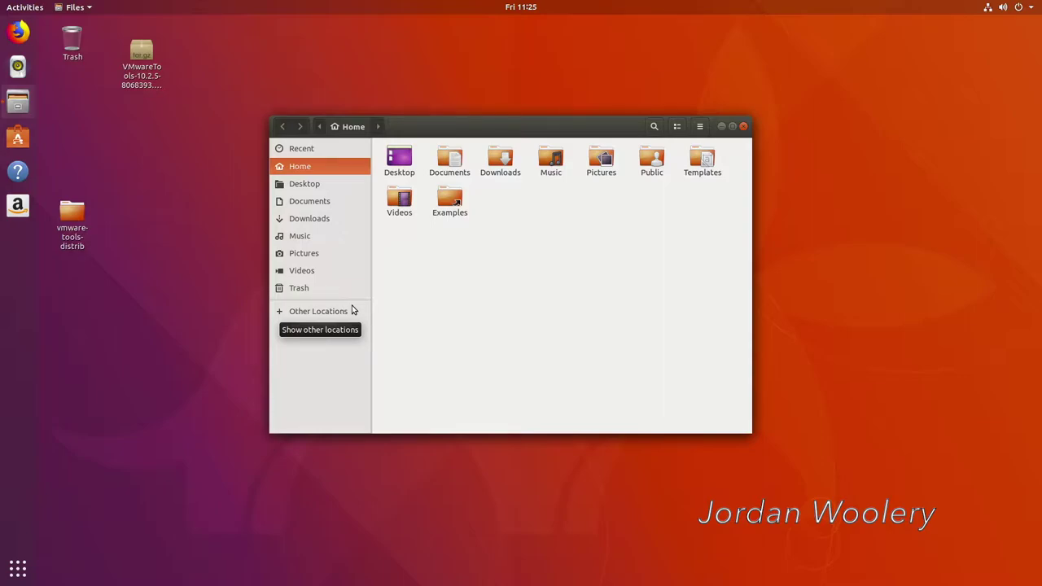
click(743, 128)
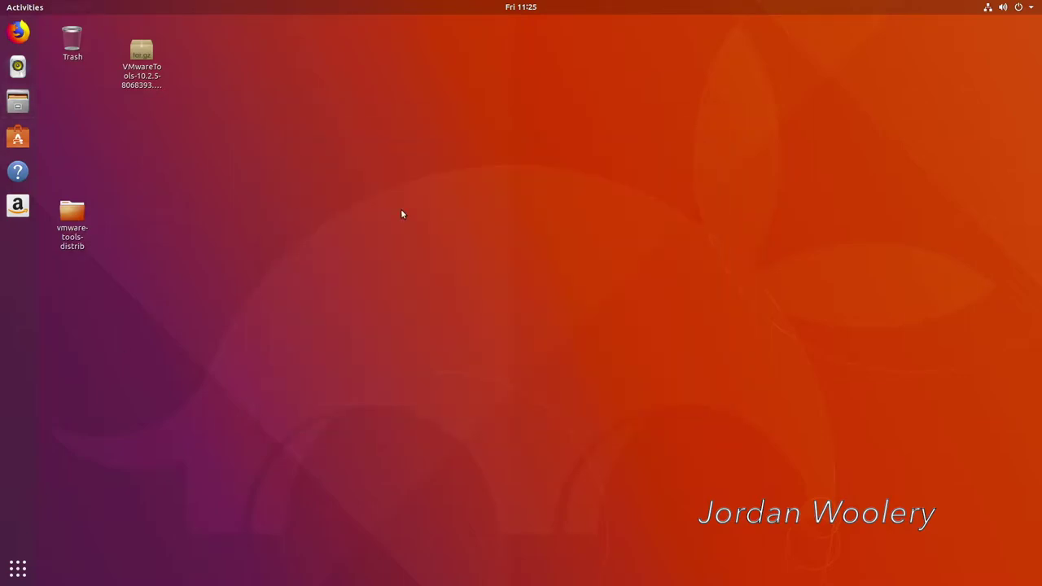
click(18, 569)
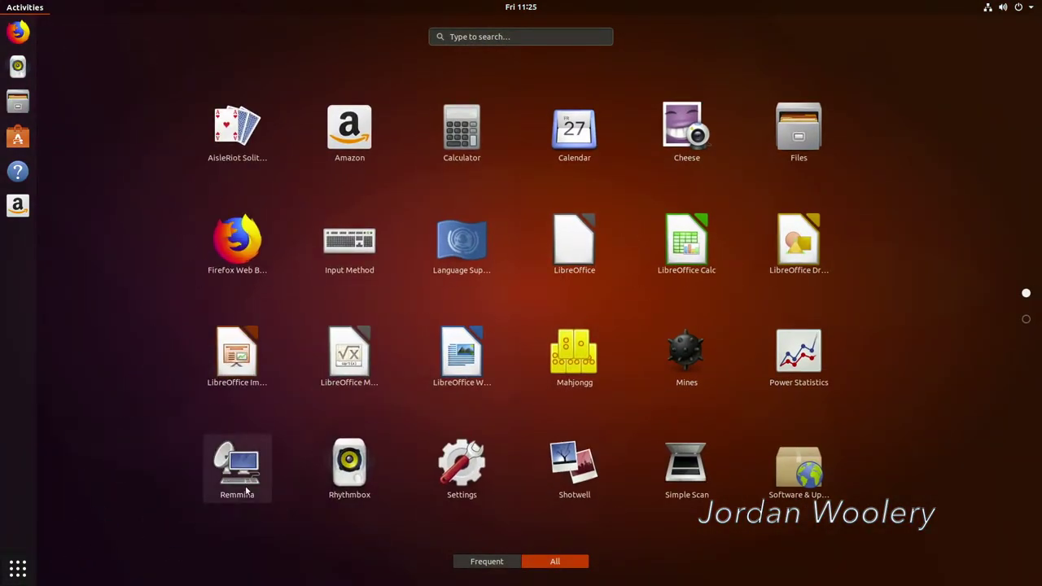
scroll(246, 489, down, 1)
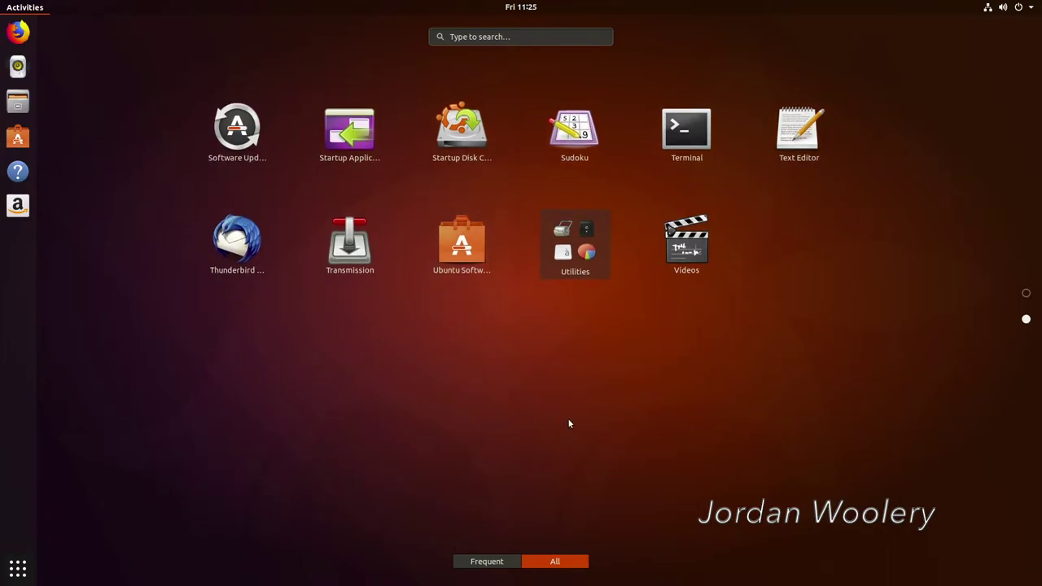
scroll(568, 424, up, 1)
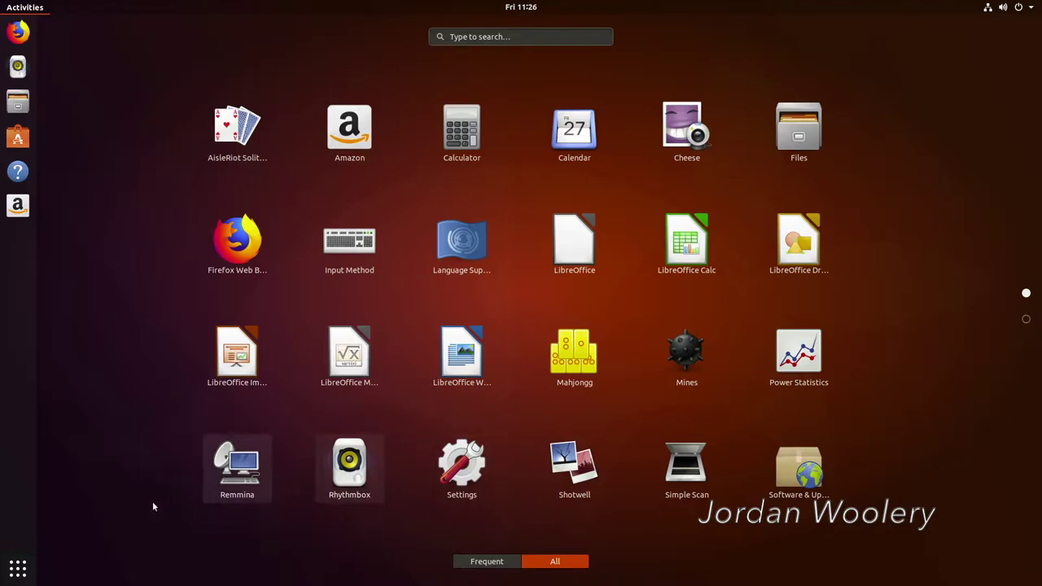
click(160, 456)
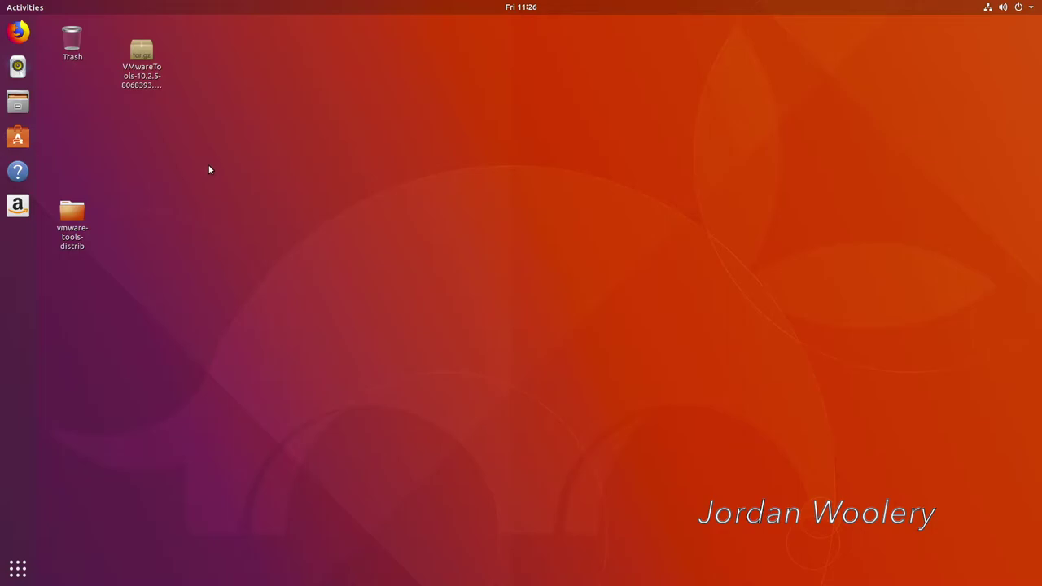
Open Settings through the desktop's Change Background… option, then go to Devices
right_click(158, 224)
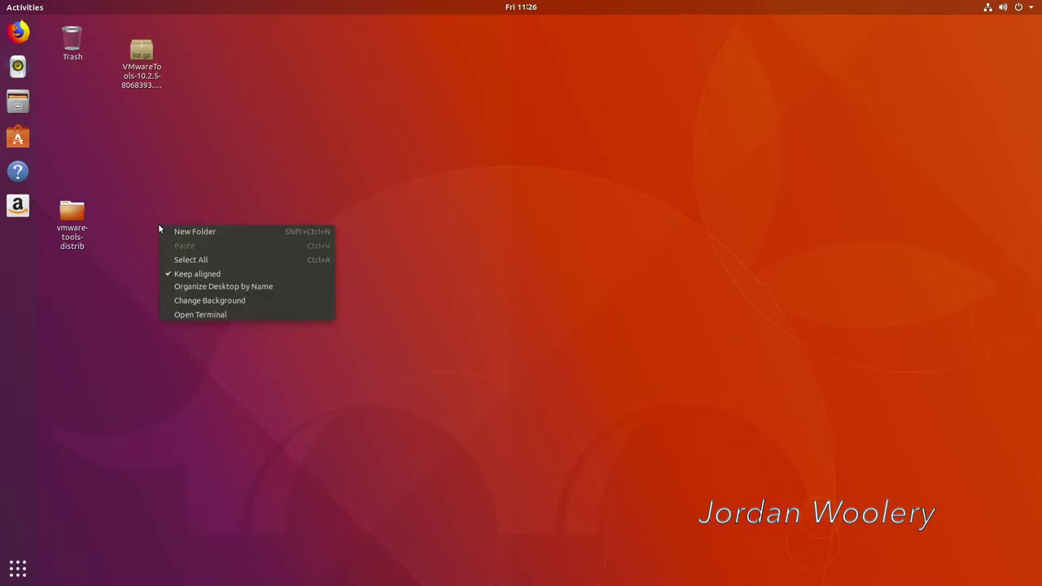
click(205, 301)
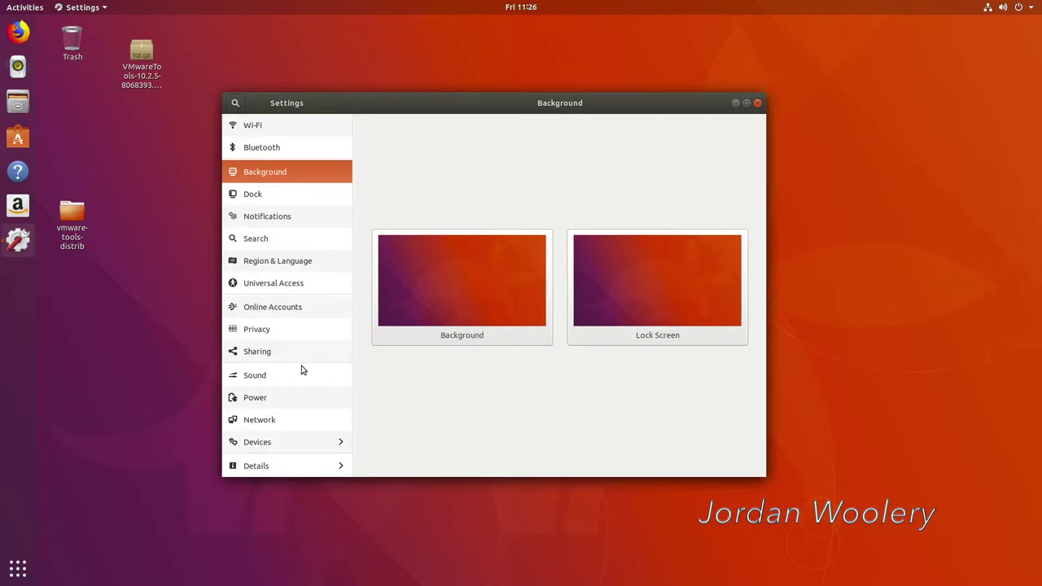
click(286, 445)
click(294, 193)
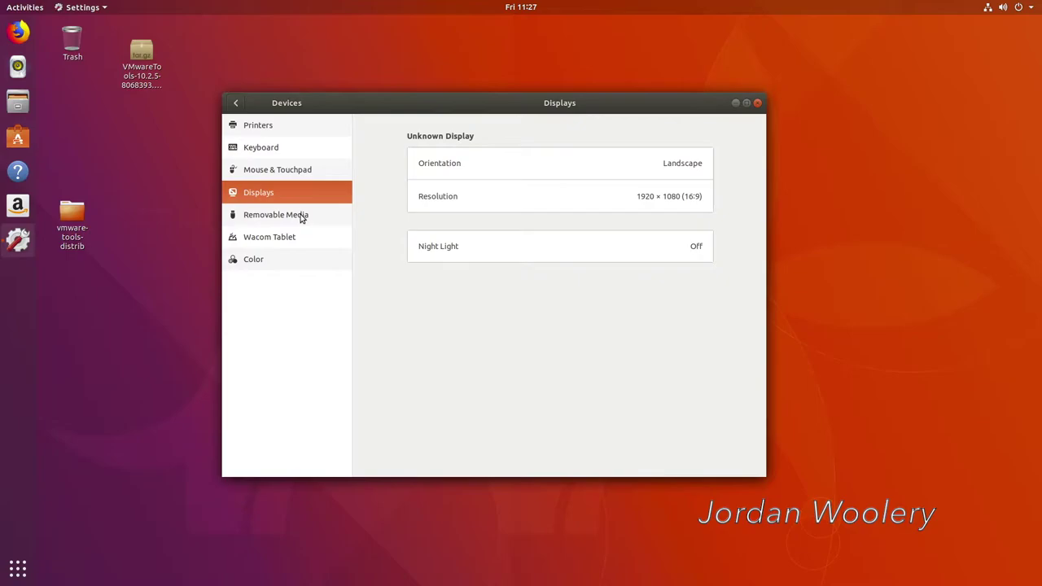
click(235, 102)
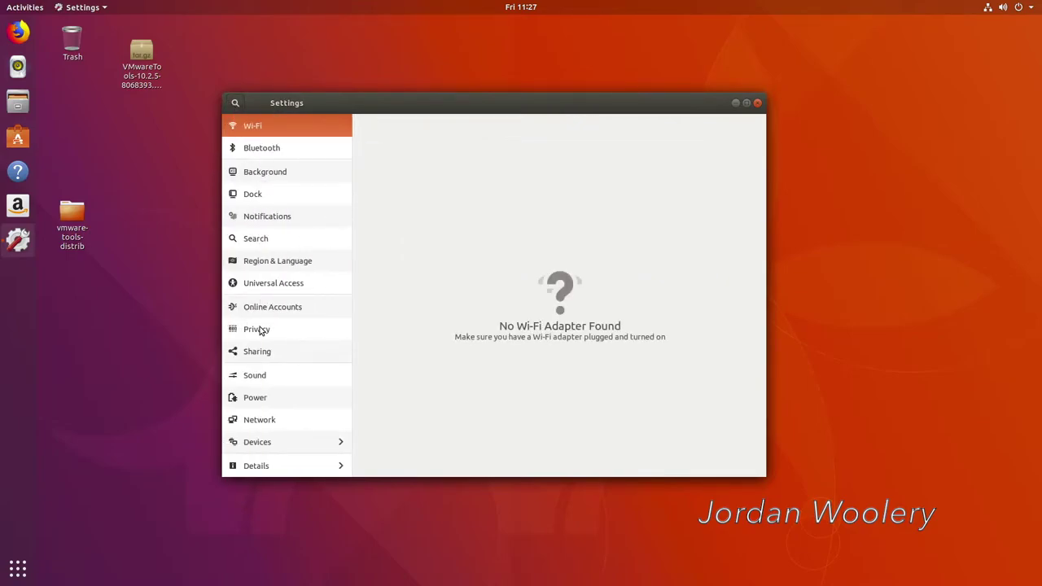
click(262, 441)
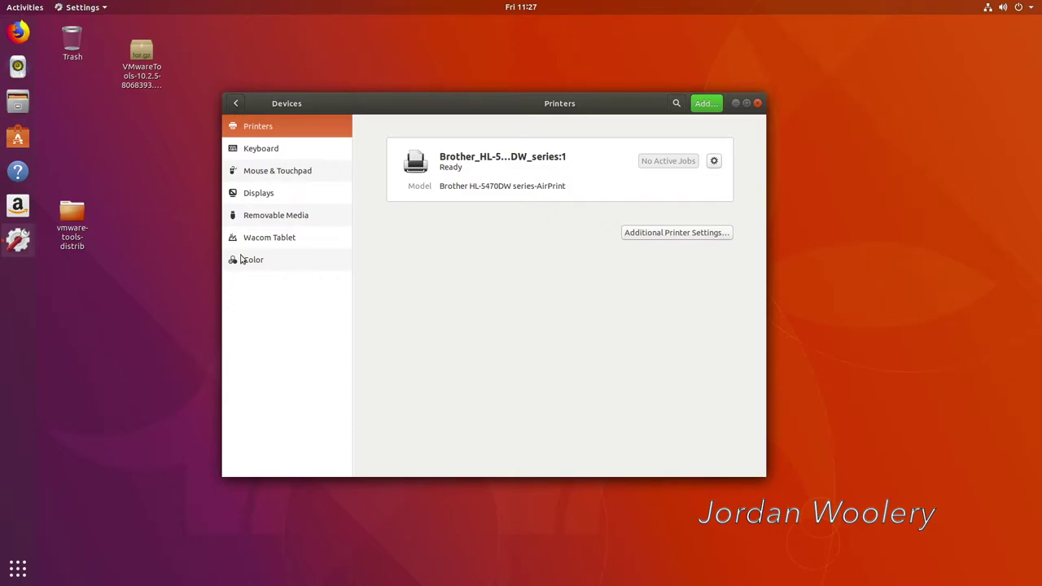
click(235, 104)
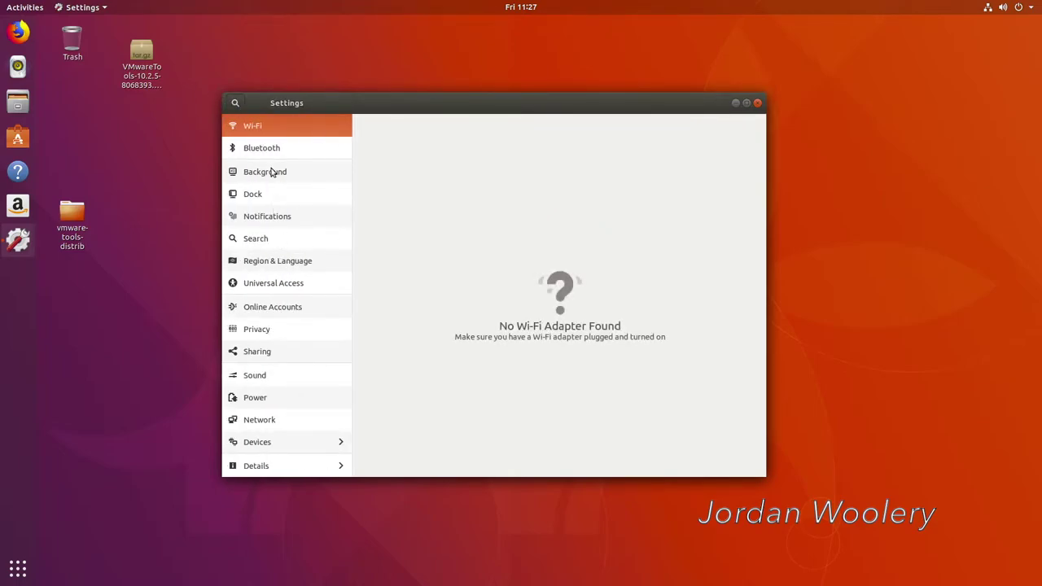
click(273, 171)
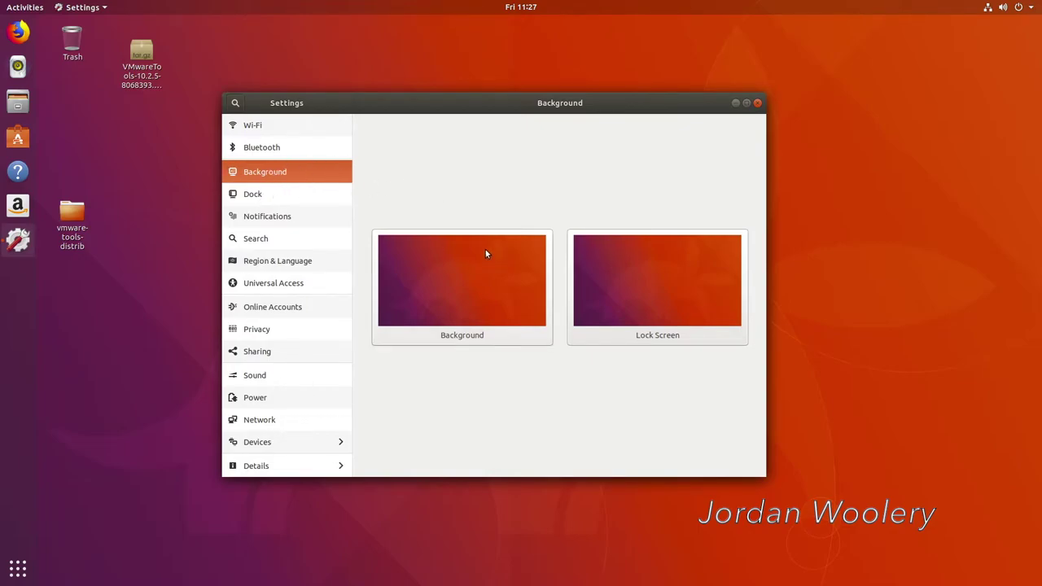
Open the Background picker and browse its Wallpapers, Pictures and Colors tabs
click(505, 265)
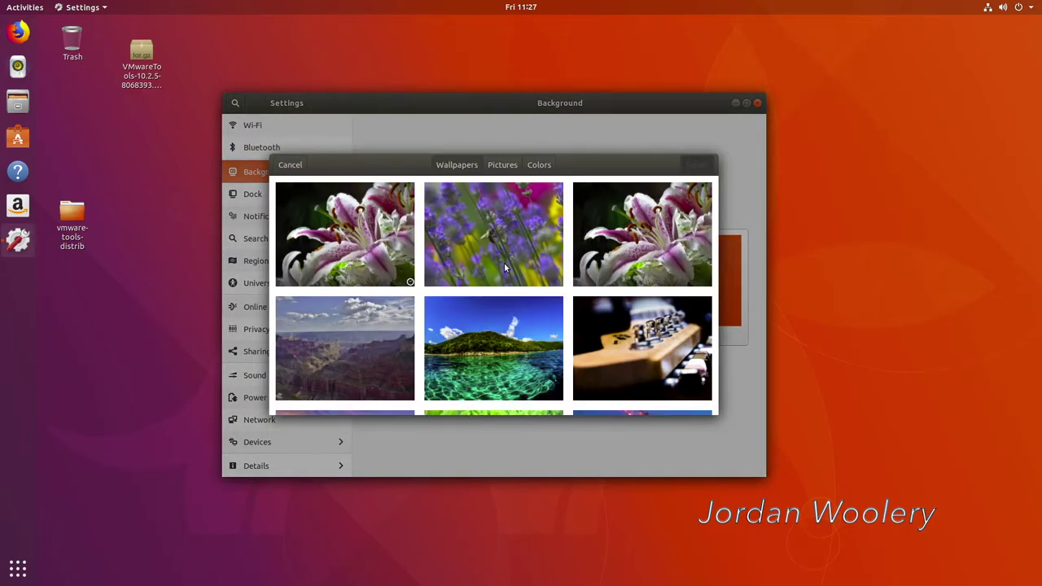
scroll(502, 260, down, 10)
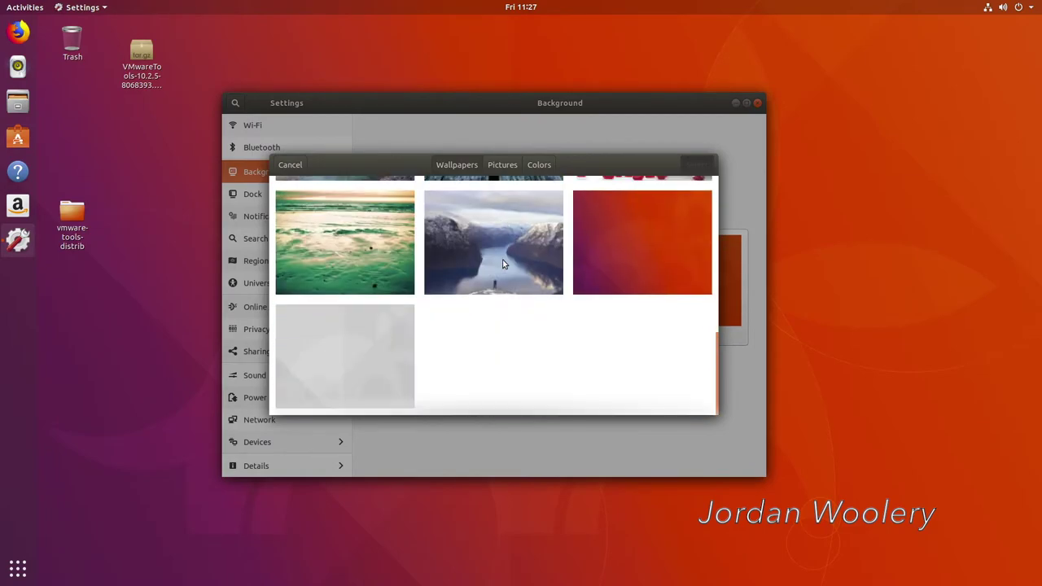
scroll(500, 263, up, 10)
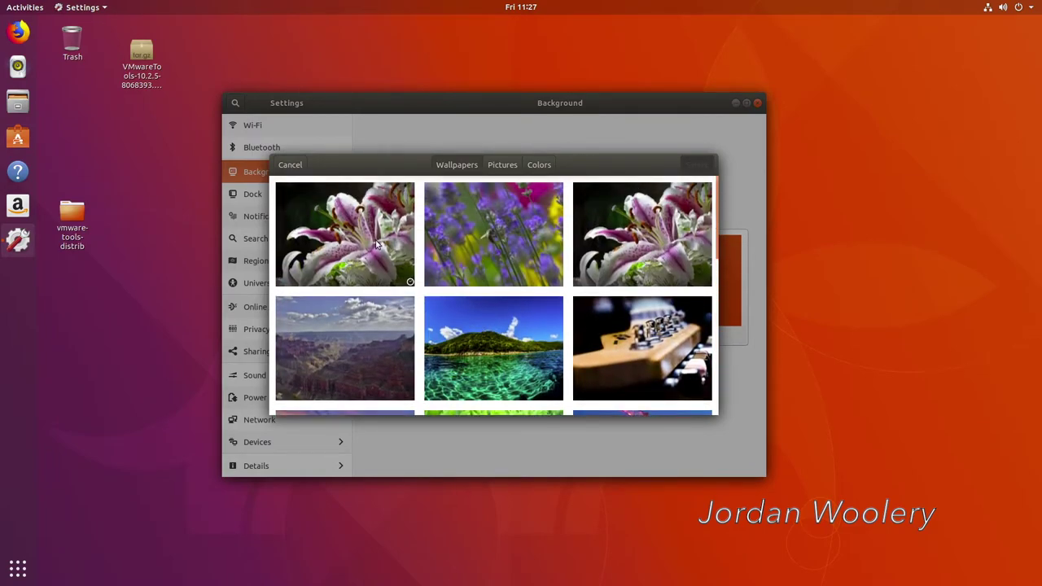
click(511, 166)
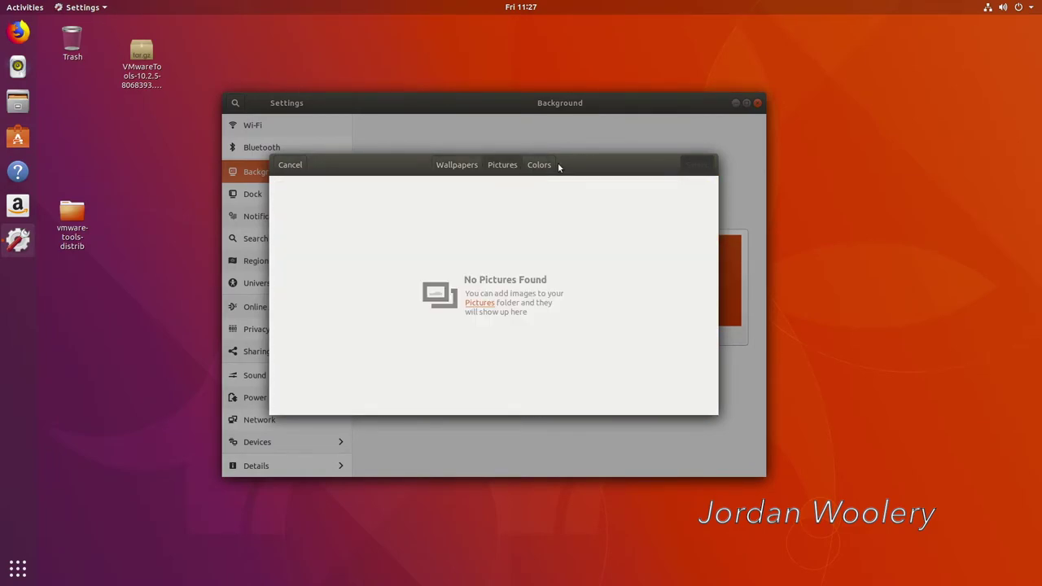
click(535, 166)
click(473, 167)
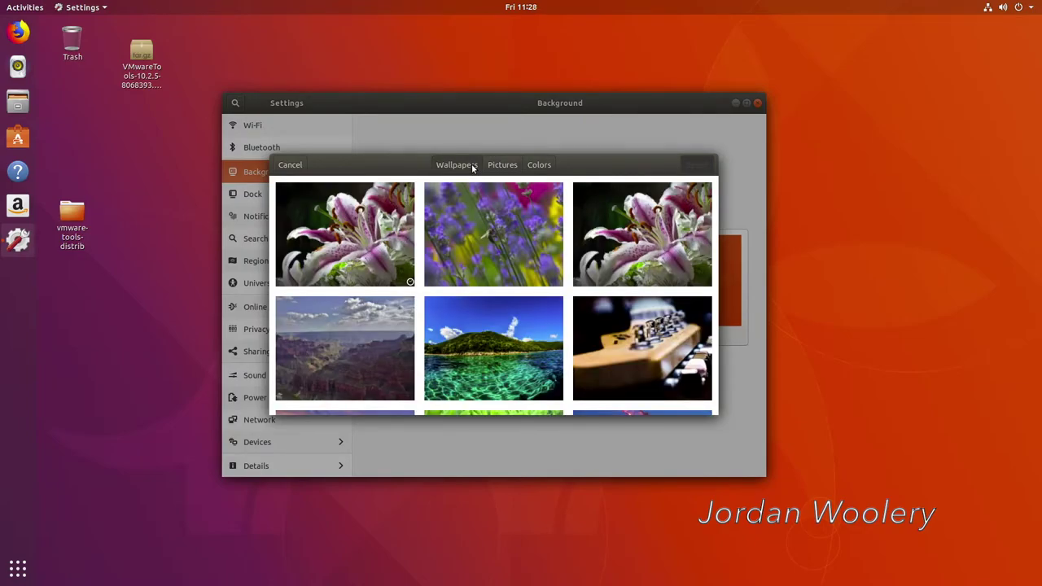
click(517, 165)
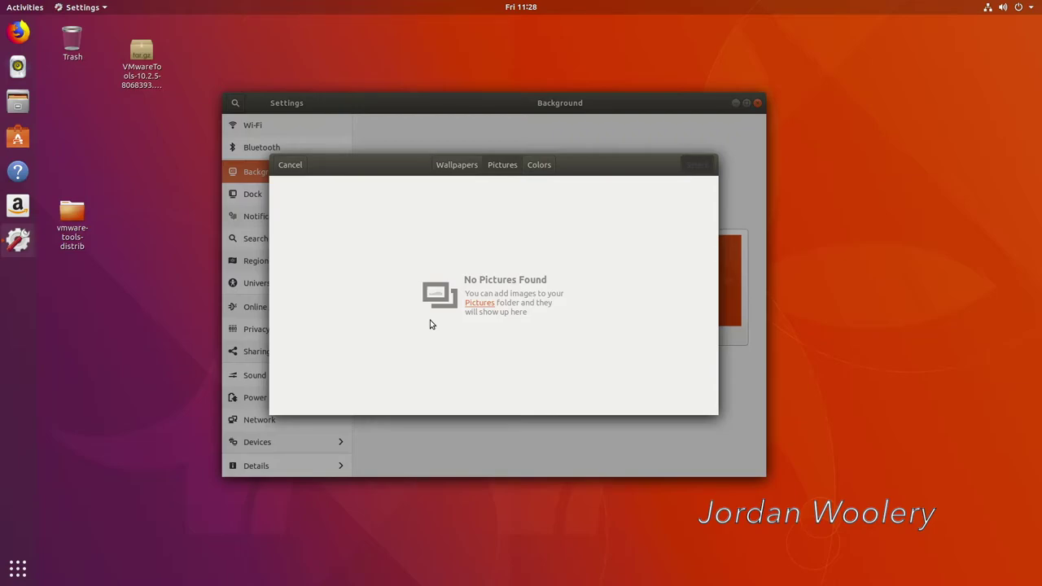
click(537, 165)
click(469, 166)
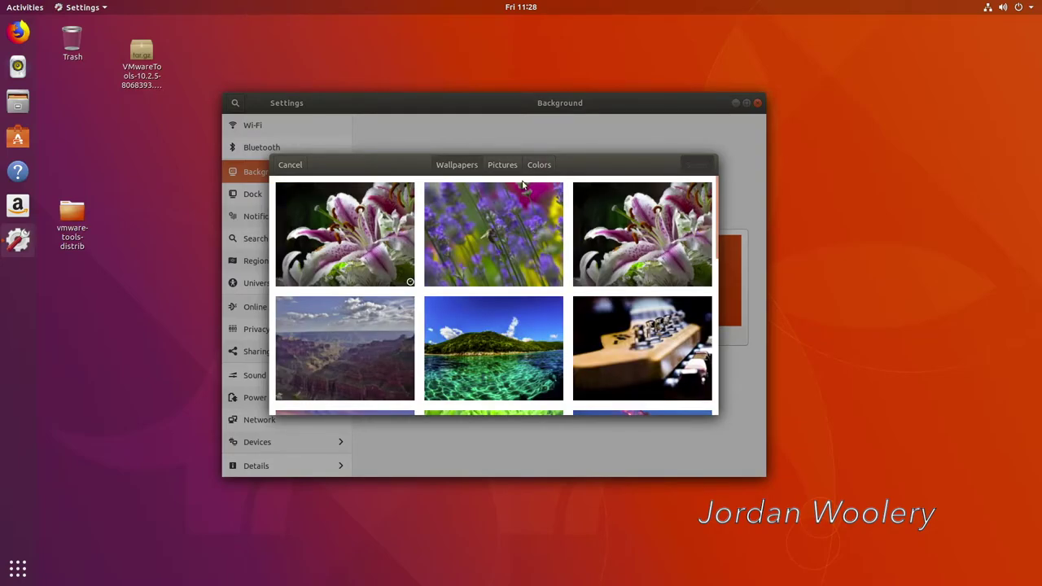
Choose the fjord wallpaper and apply it as the desktop background
scroll(562, 219, down, 5)
scroll(561, 219, down, 4)
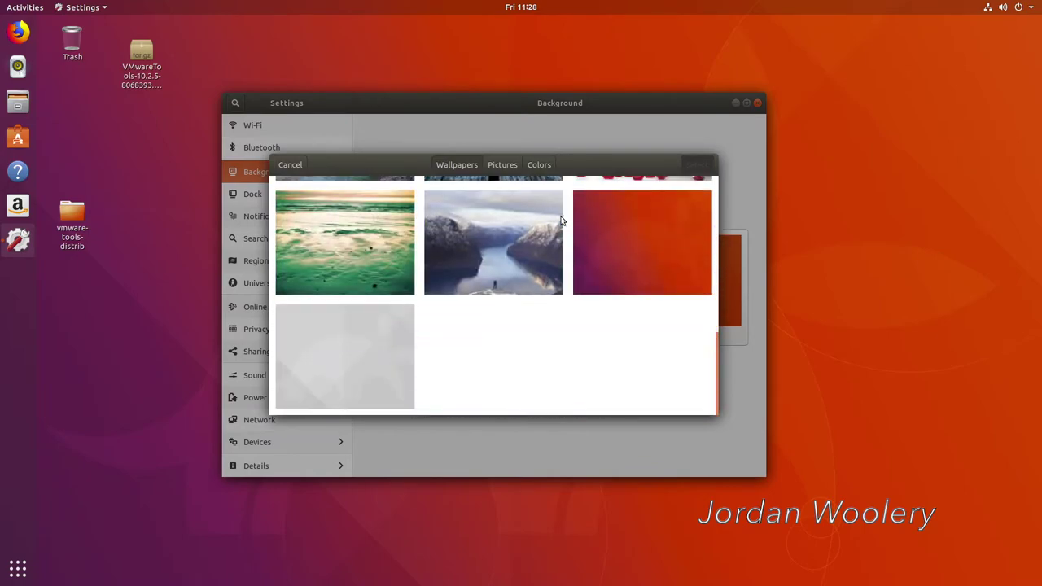
click(521, 252)
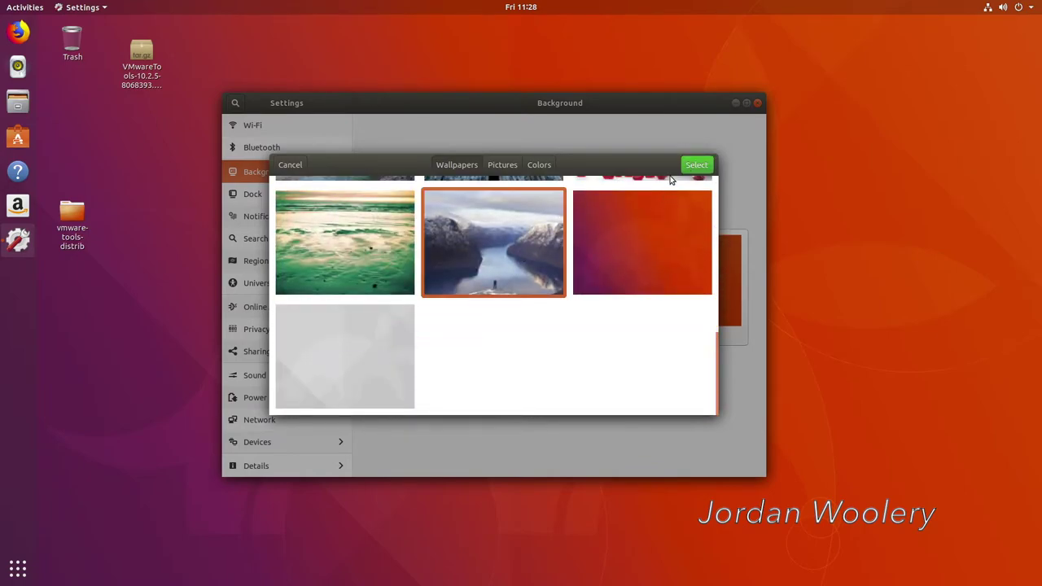
click(695, 166)
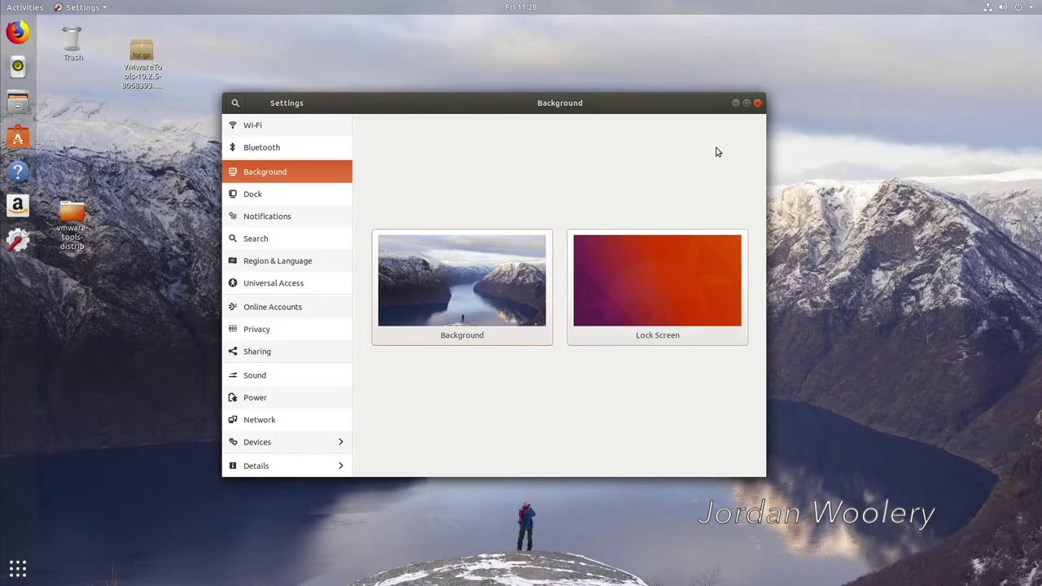
Close Settings, drag the VMware Tools archive and folder to the Trash, and launch Firefox
click(758, 104)
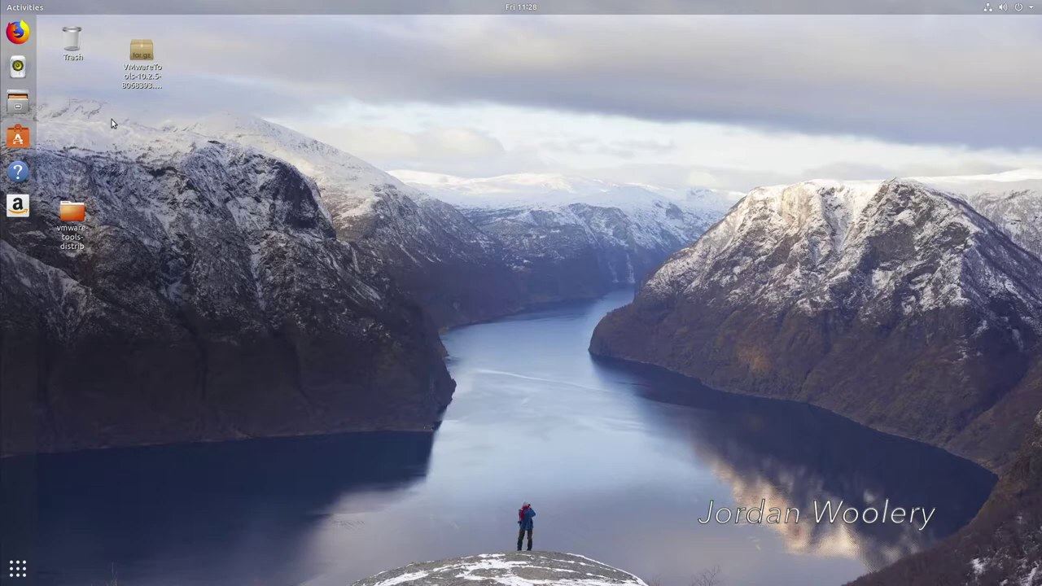
drag(58, 283, 140, 54)
click(78, 271)
drag(75, 315, 75, 44)
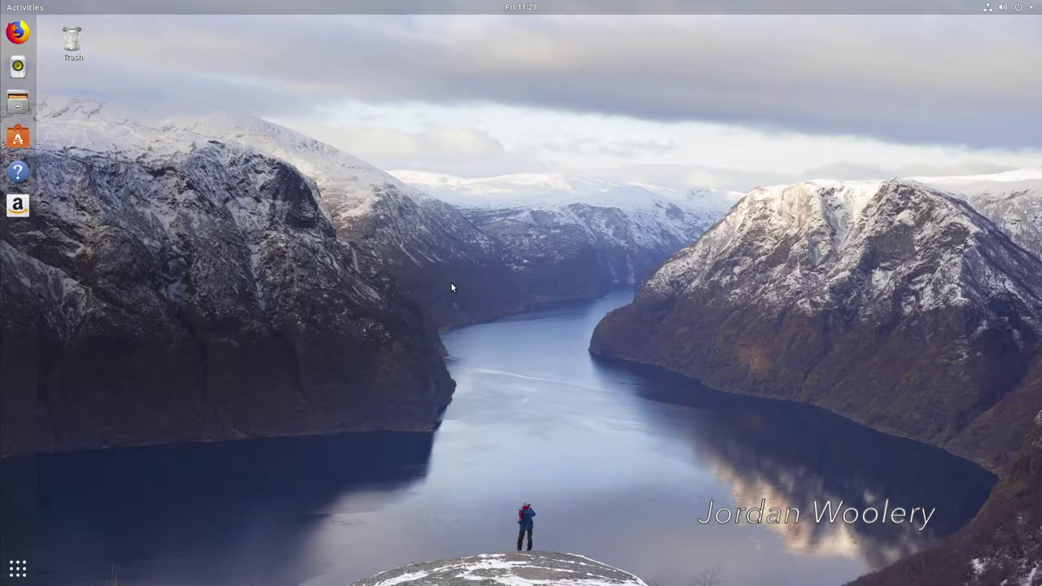
click(17, 32)
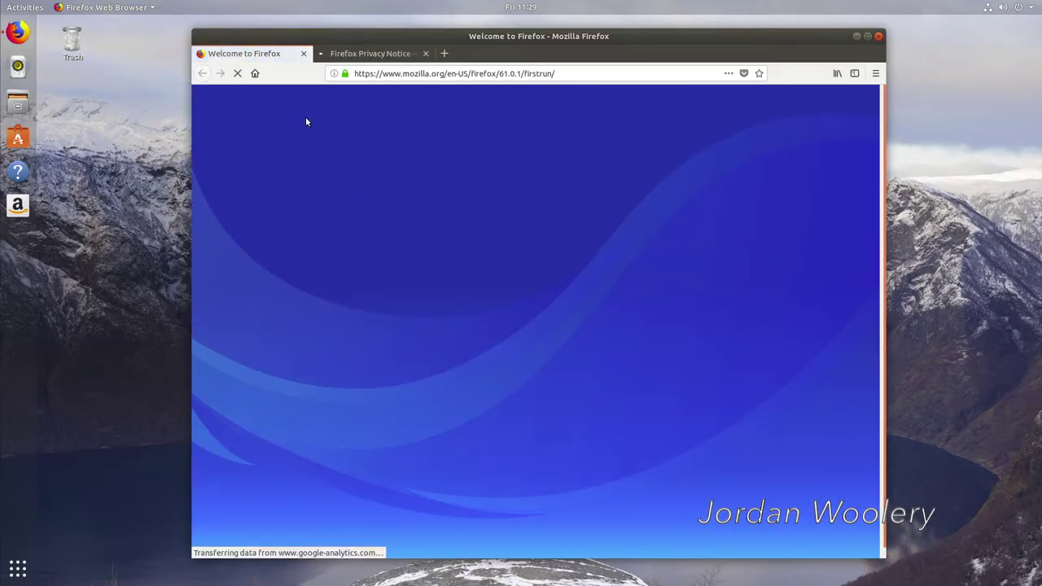
Close the Welcome to Firefox tab, leaving the Firefox Privacy Notice
click(304, 53)
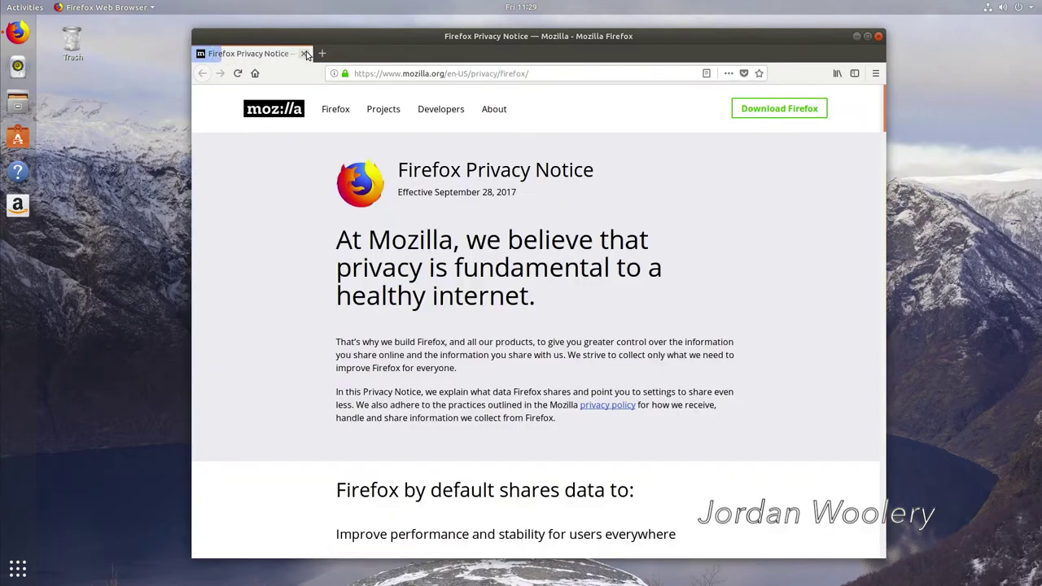
Confirm in Help > About Firefox that the version is 61.0.1, then close the dialog and browser
click(154, 7)
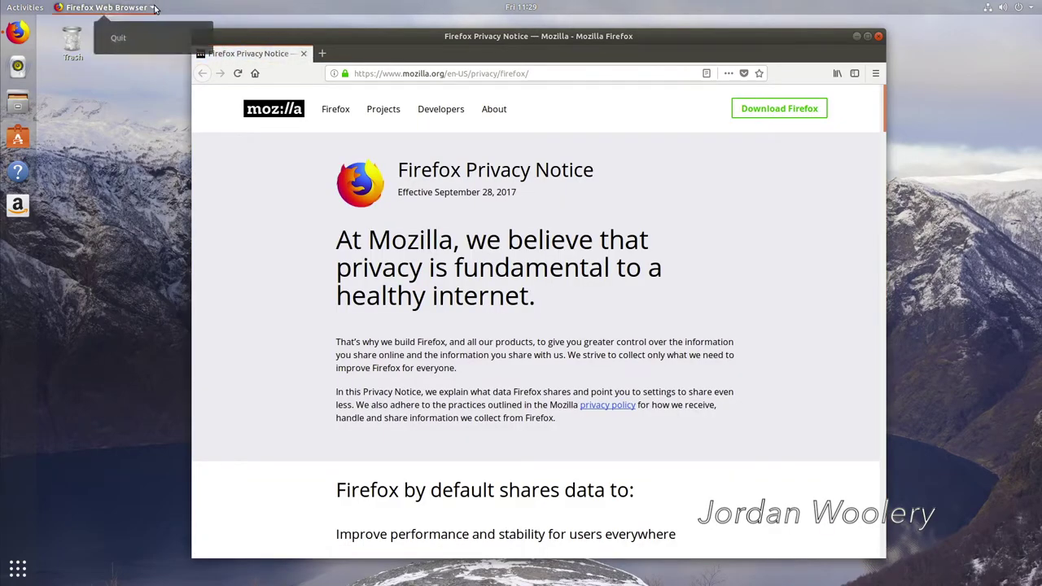
click(251, 4)
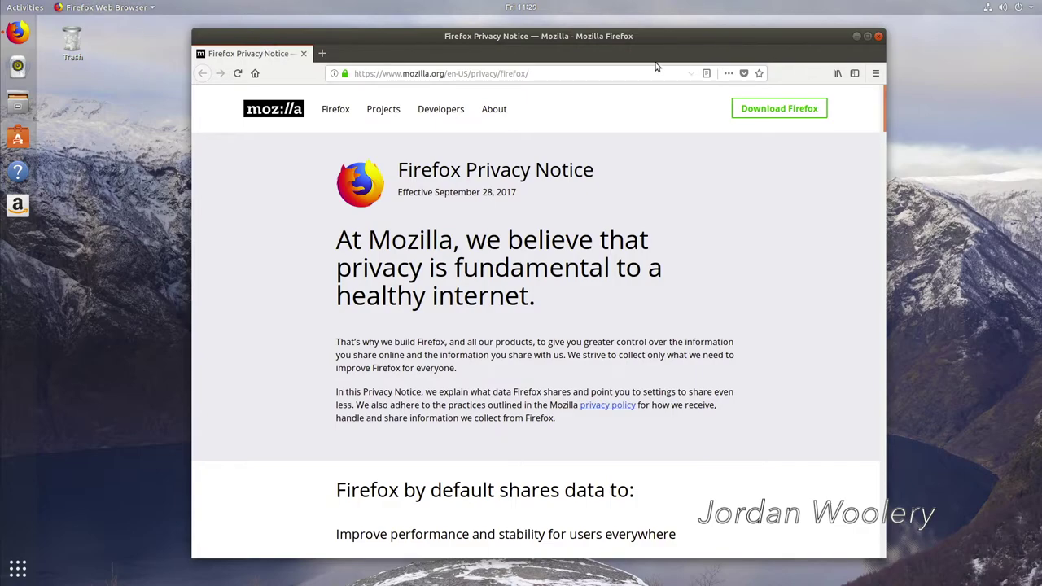
click(876, 74)
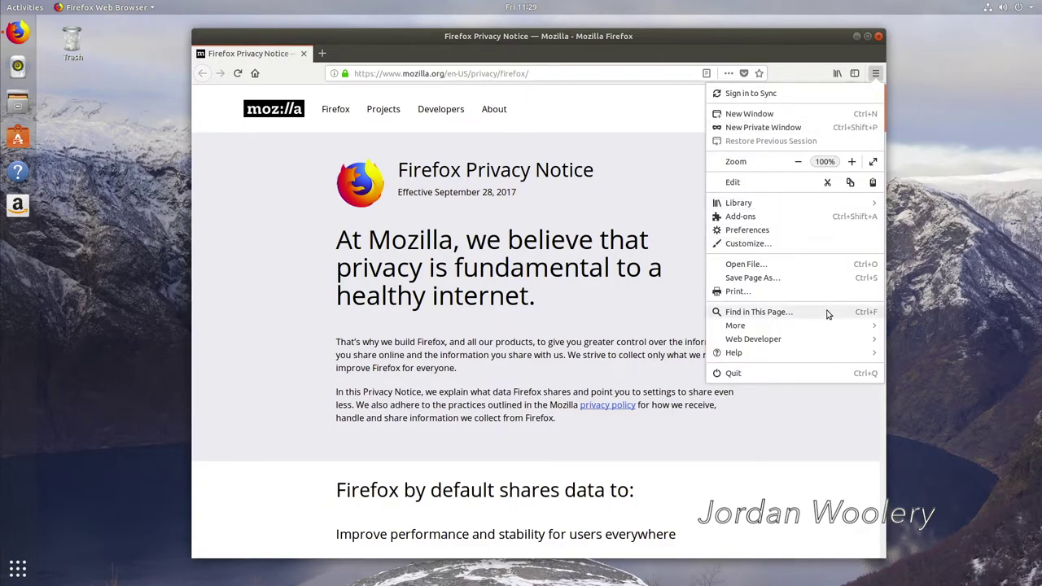
click(777, 355)
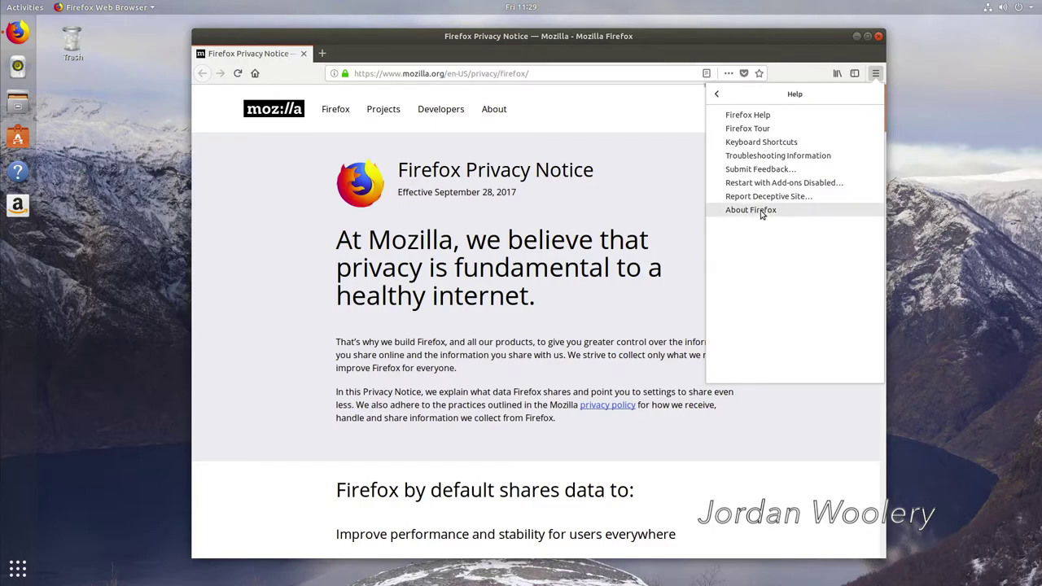
click(760, 210)
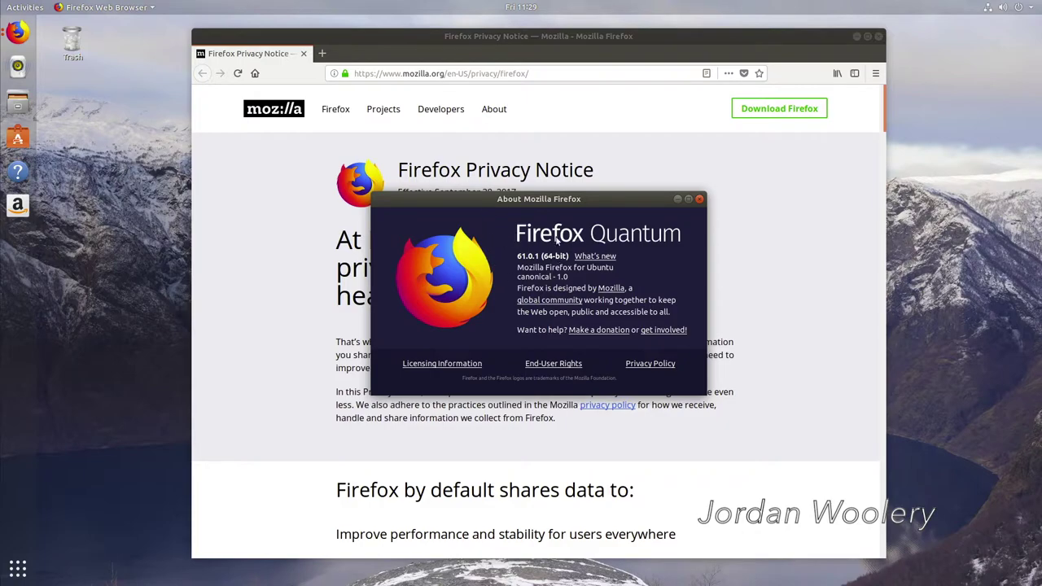
click(701, 200)
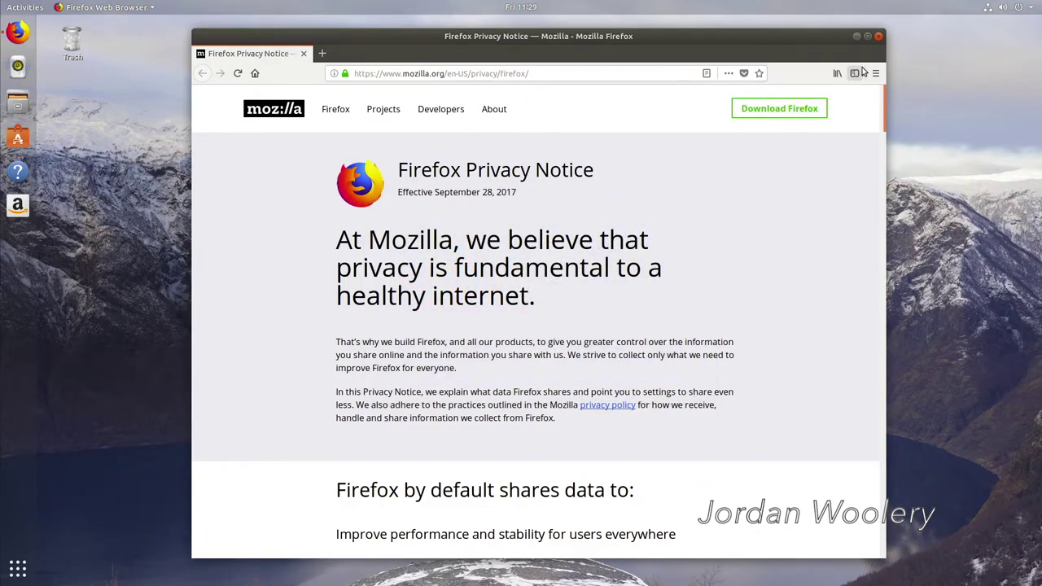
click(878, 36)
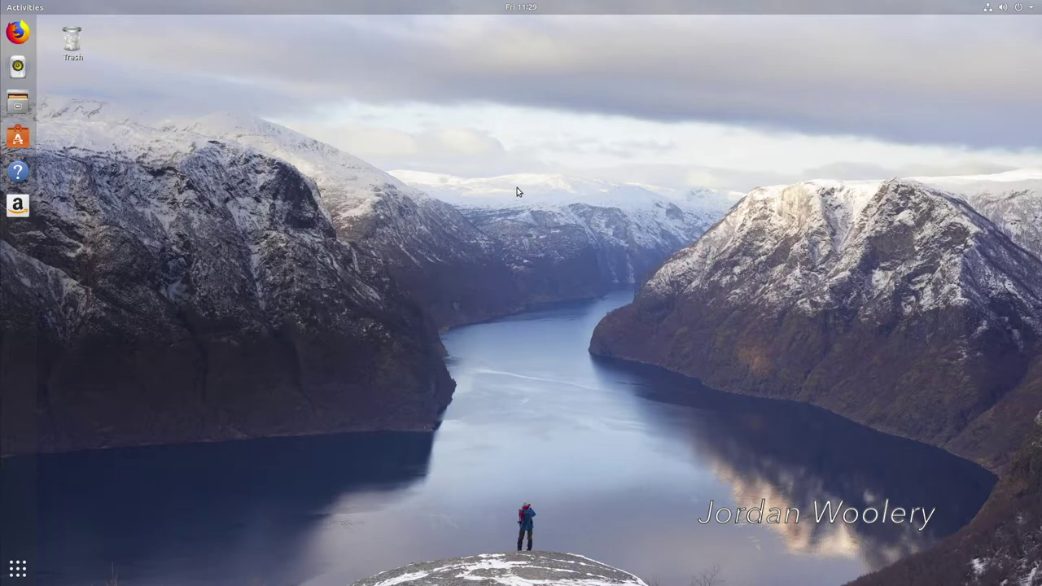
Launch LibreOffice from the Show Applications grid and start a new Impress presentation
click(18, 568)
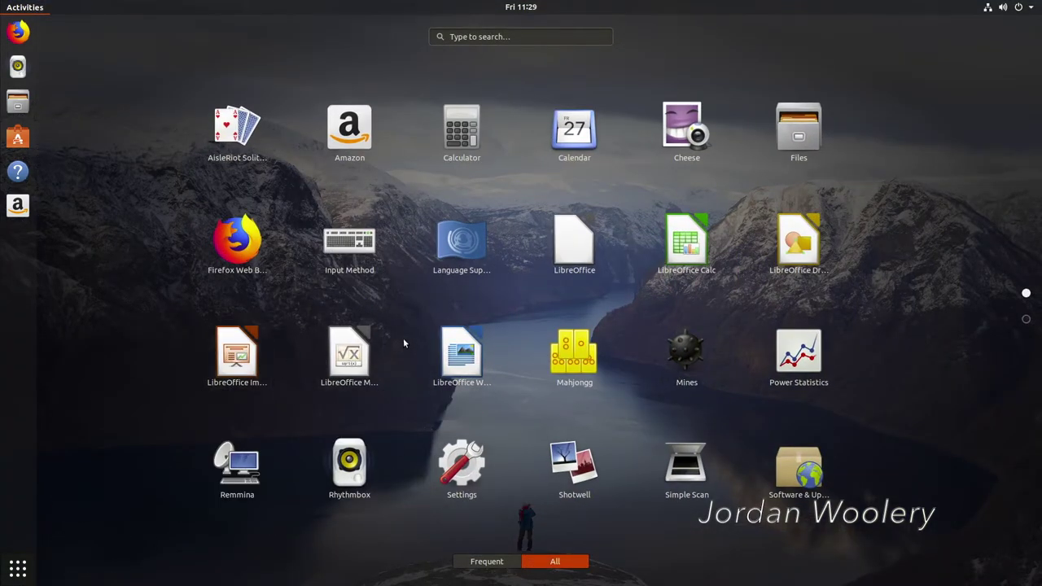
click(556, 242)
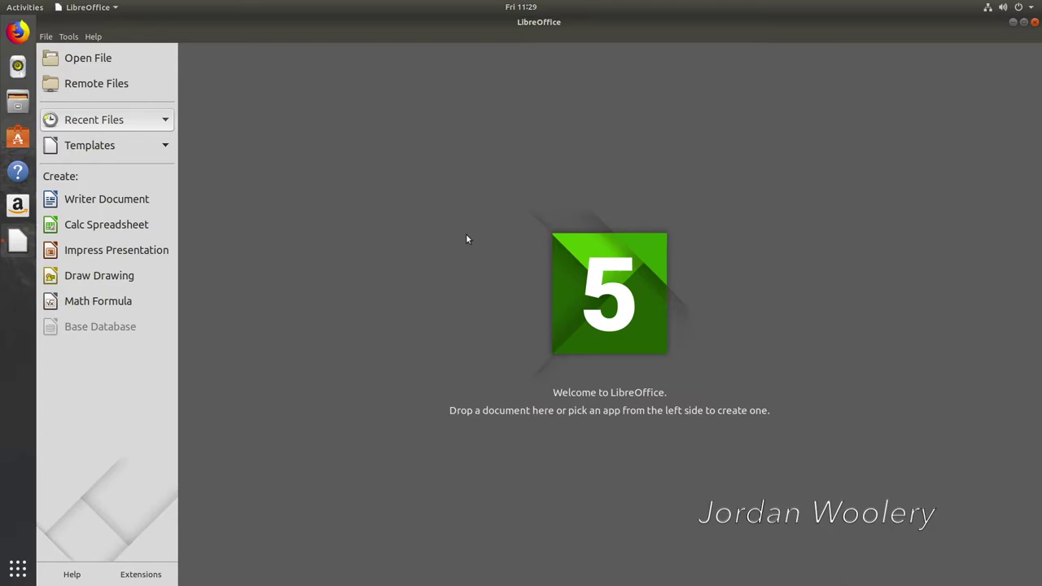
click(130, 254)
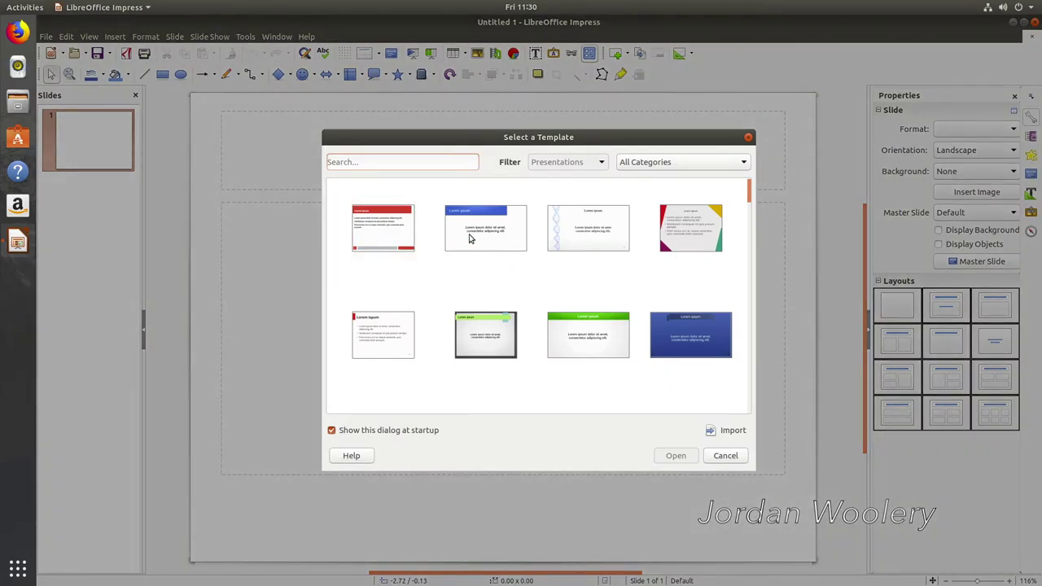
Cancel the Select a Template dialog to keep a plain blank presentation
scroll(513, 259, down, 5)
click(383, 254)
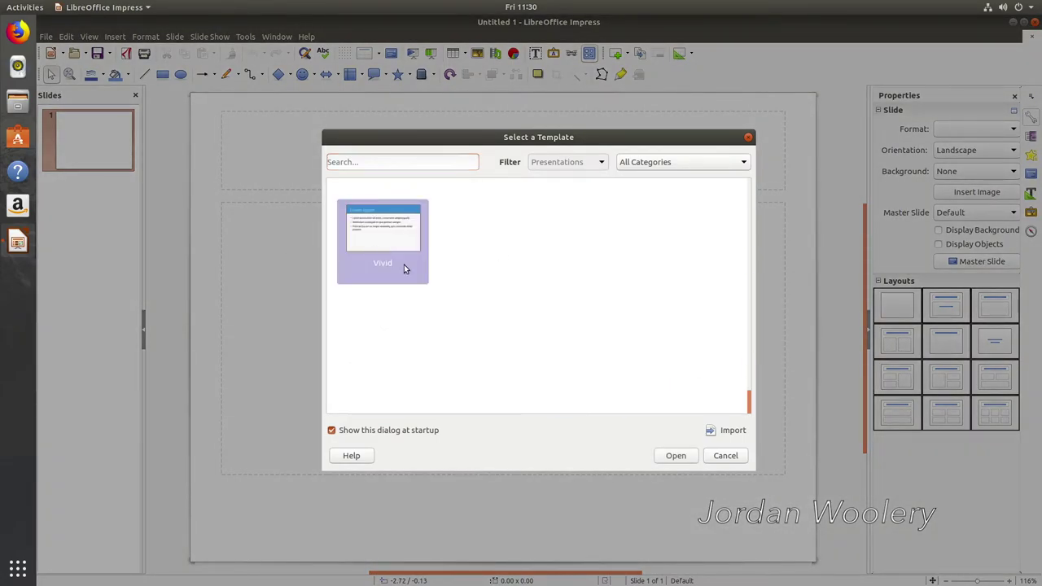
click(725, 455)
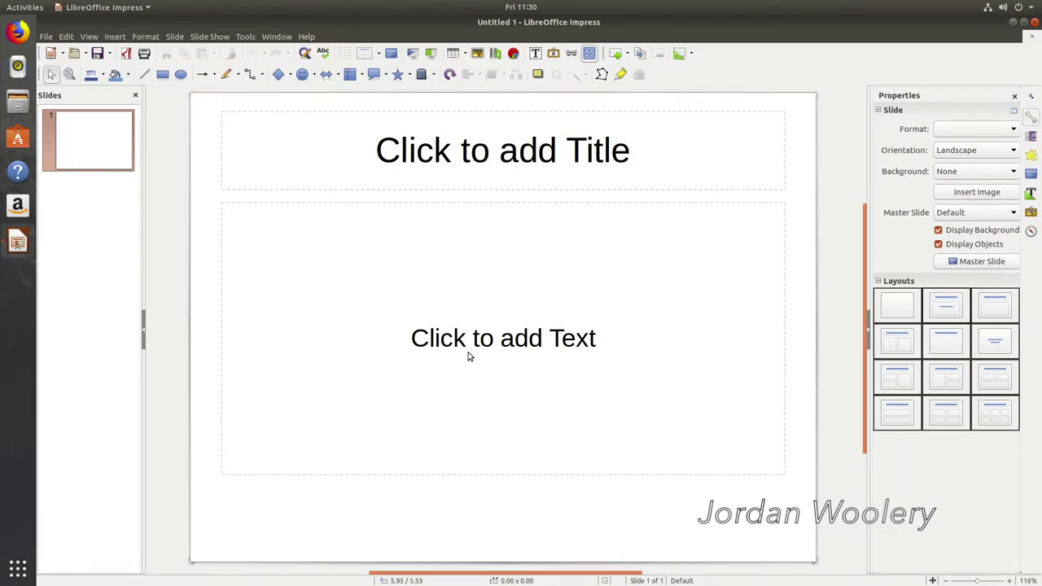
Verify LibreOffice version 5.4.6.2 in Help > About LibreOffice, then close the dialog and Impress
click(307, 36)
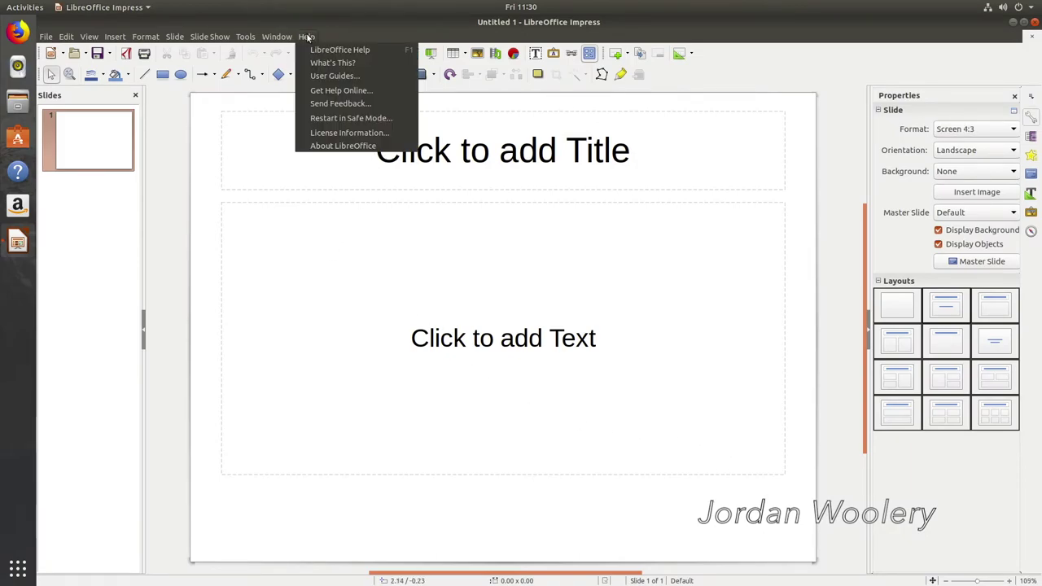
click(364, 151)
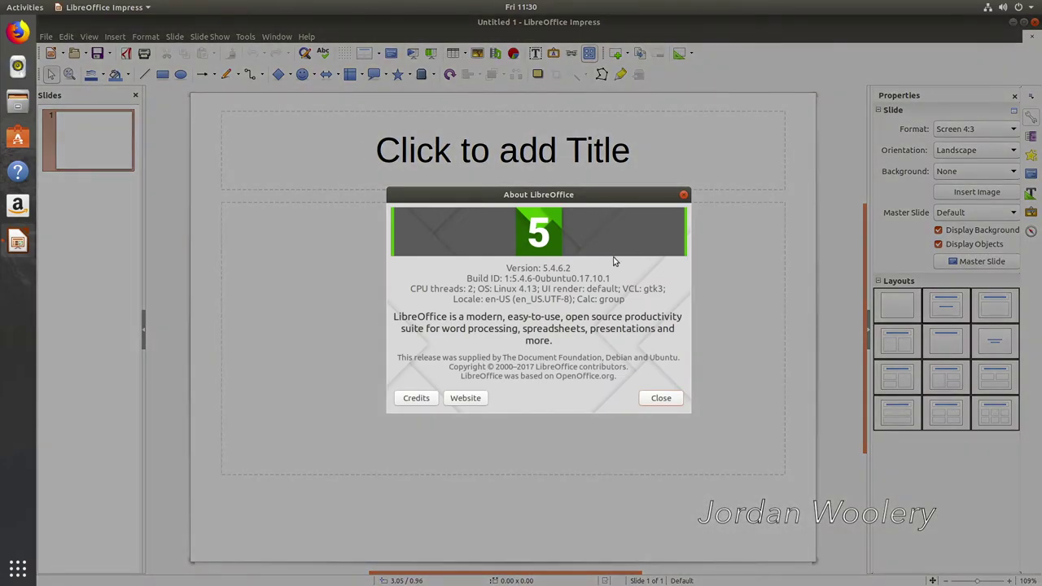
drag(539, 268, 573, 267)
click(542, 273)
drag(517, 289, 535, 288)
click(656, 397)
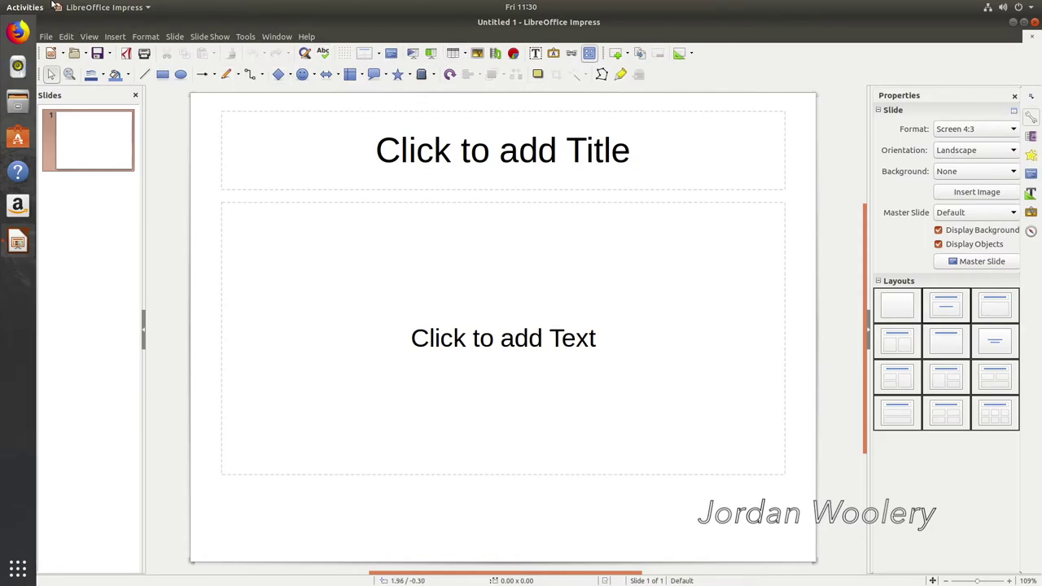
click(1034, 22)
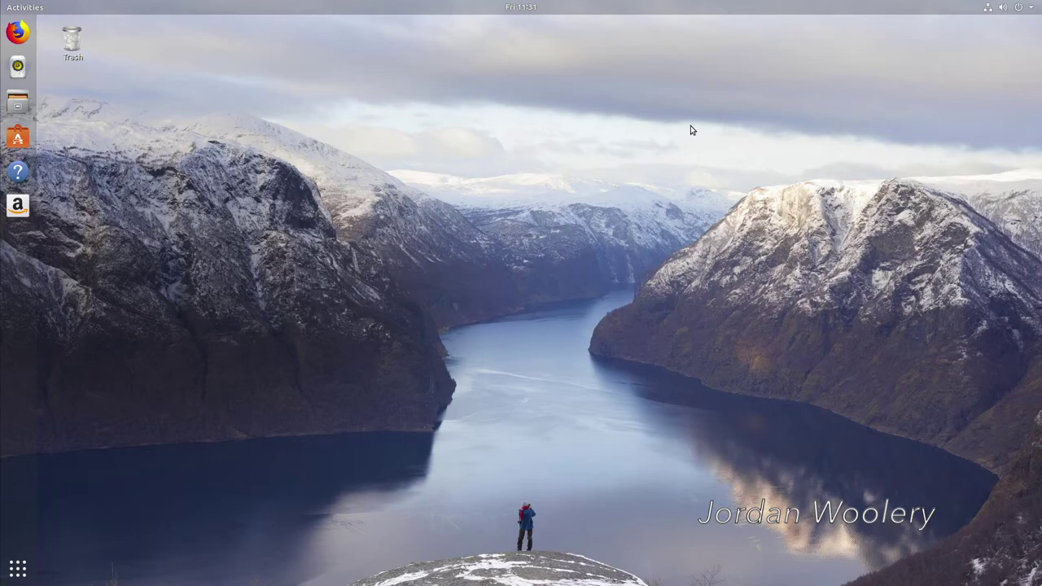
Launch Ubuntu Software from its dock icon to show the featured apps and Editor's Picks
click(19, 137)
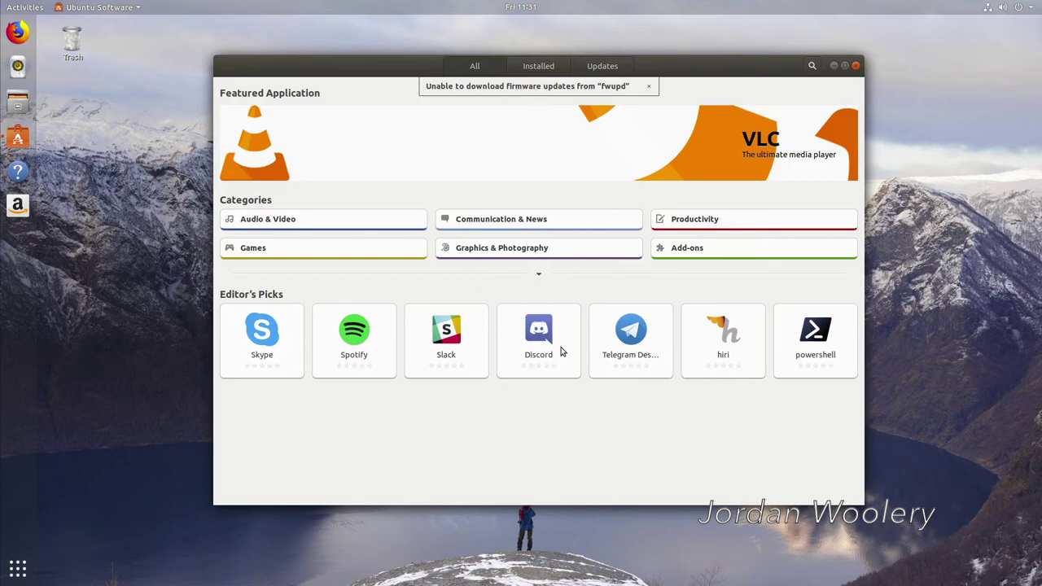
View the Skype and Spotify detail pages, returning to Editor's Picks each time, then close Ubuntu Software
click(291, 349)
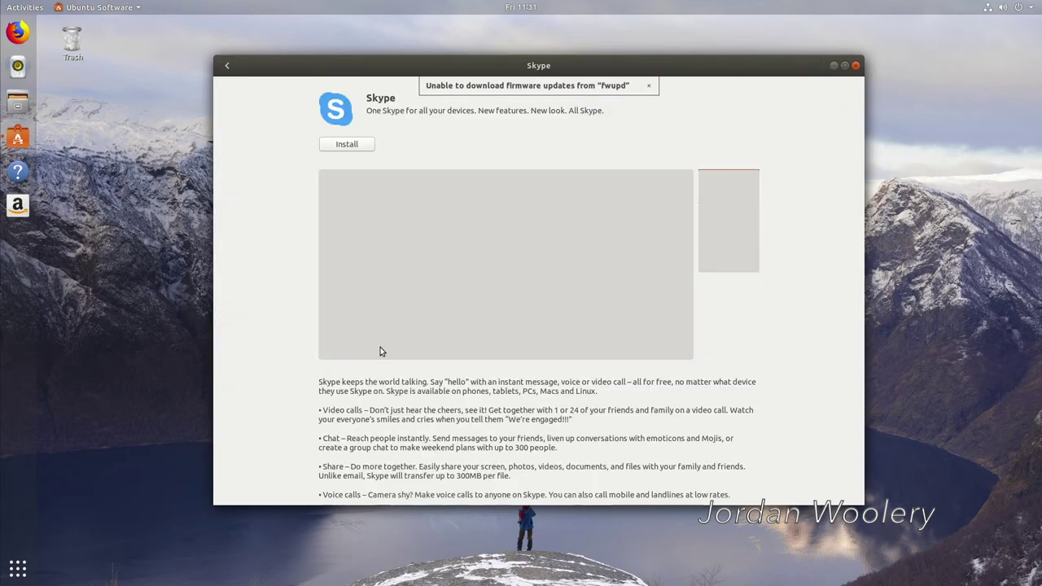
click(228, 66)
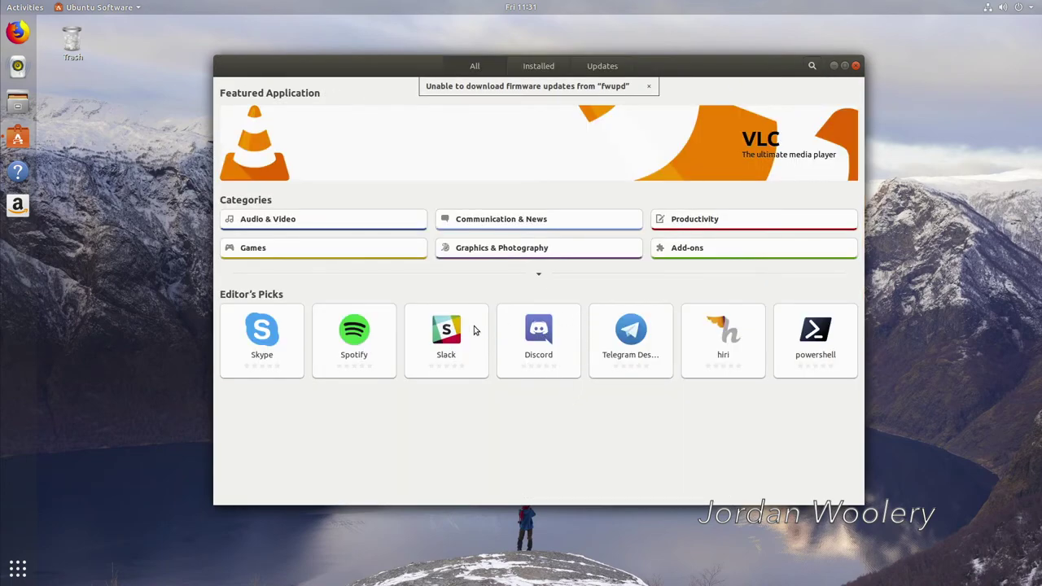
click(293, 342)
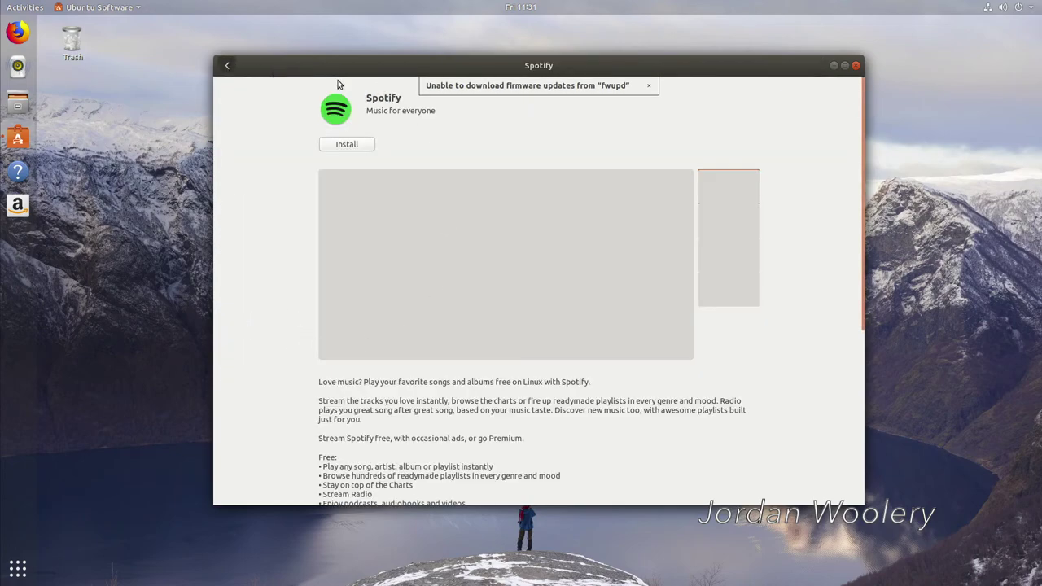
click(229, 66)
click(856, 65)
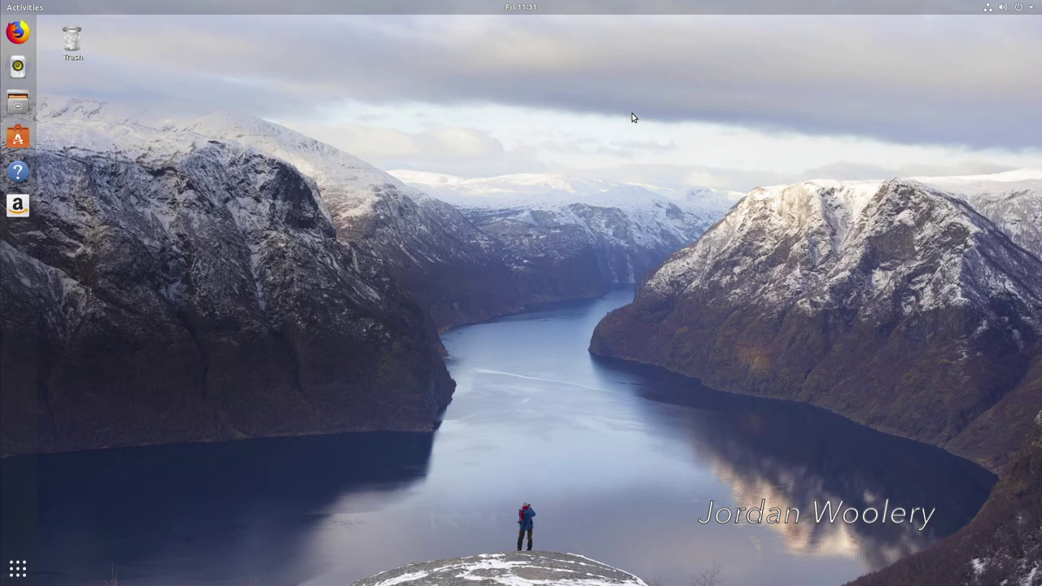
Show the Power Off dialog with its 60-second automatic shutdown countdown via the top-bar system menu
click(1019, 8)
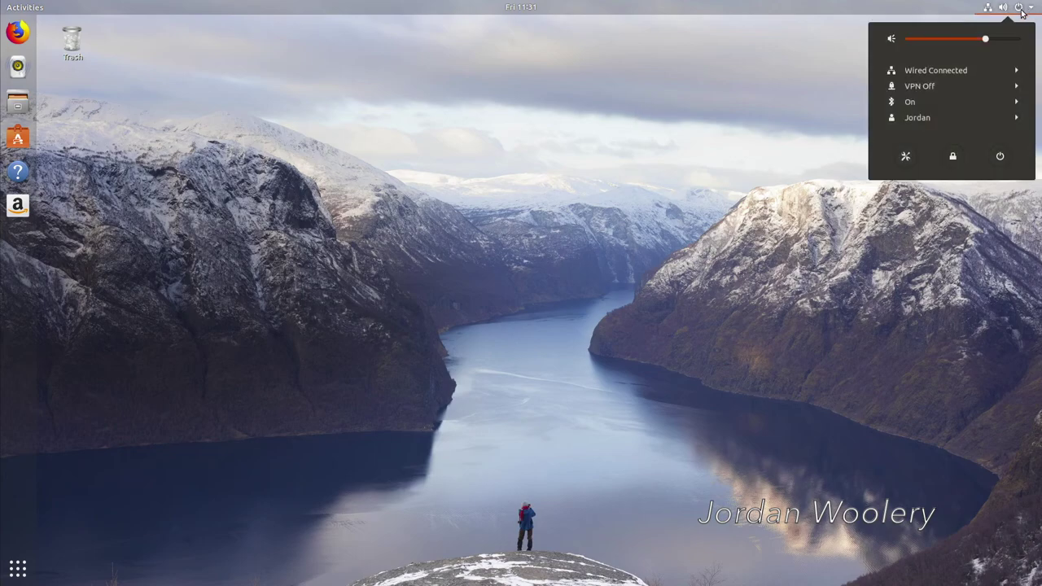
click(1000, 156)
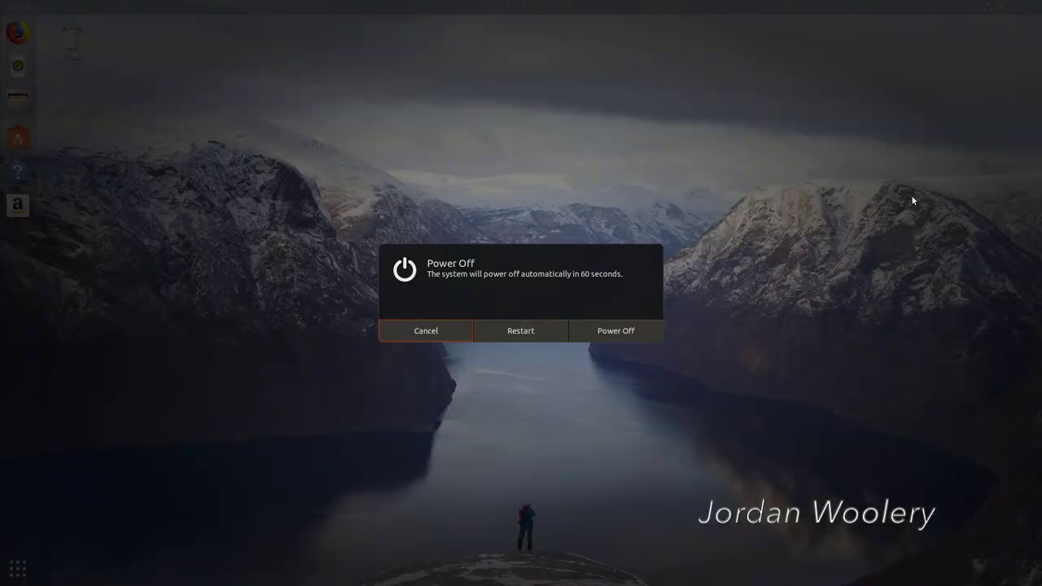